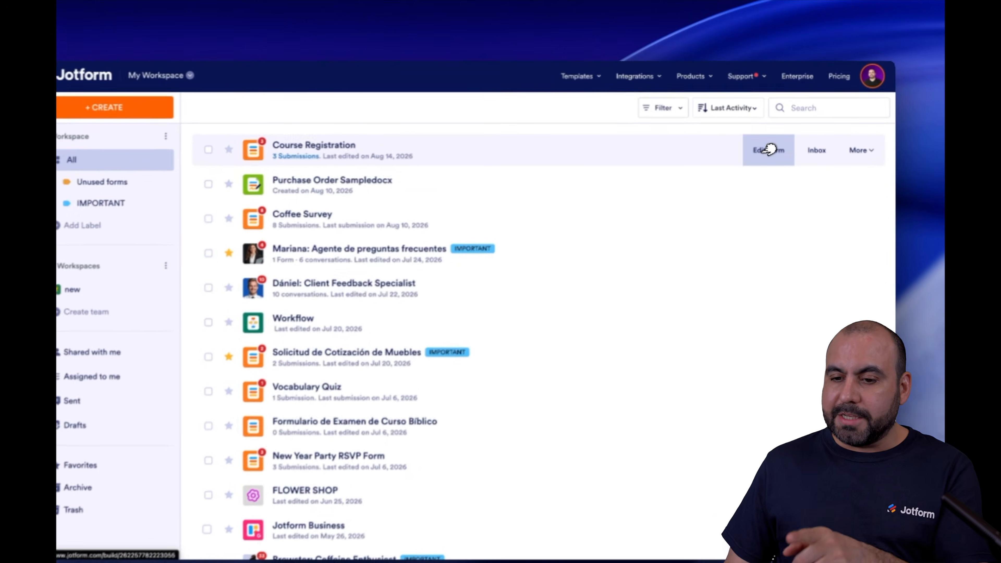
Step: Open the Course Registration form for editing and choose the Canvas LMS integration in its settings
left_click(768, 152)
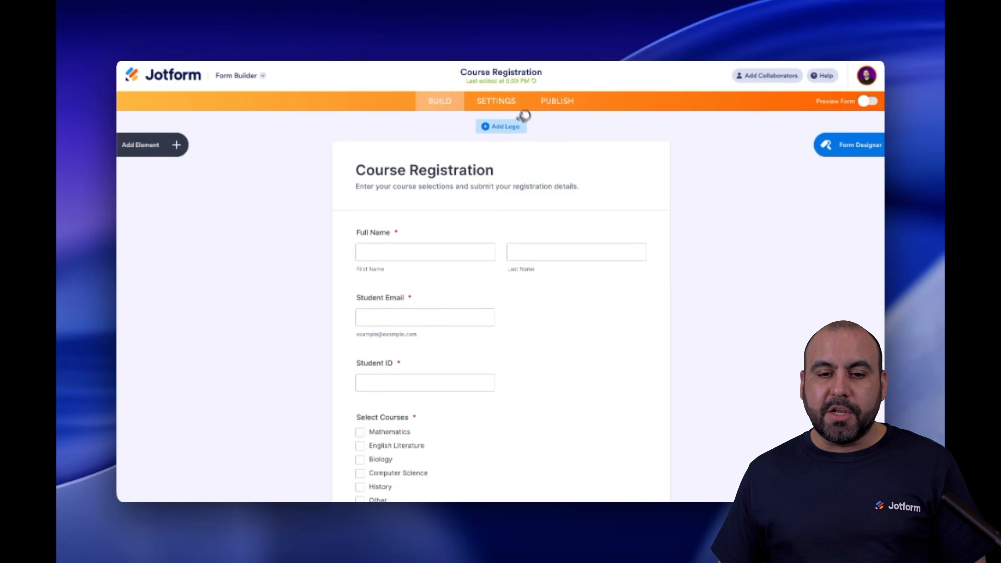
left_click(493, 102)
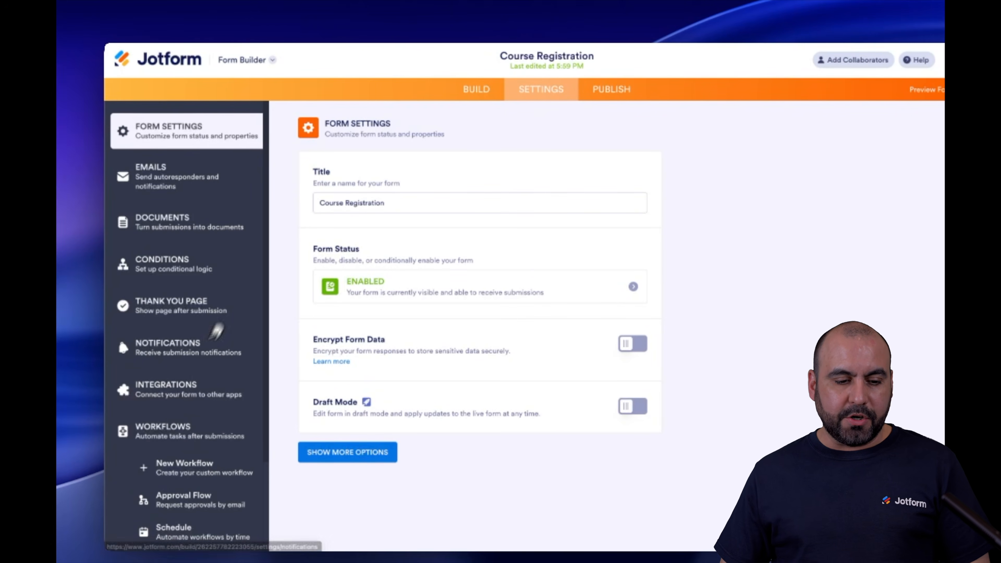
left_click(194, 383)
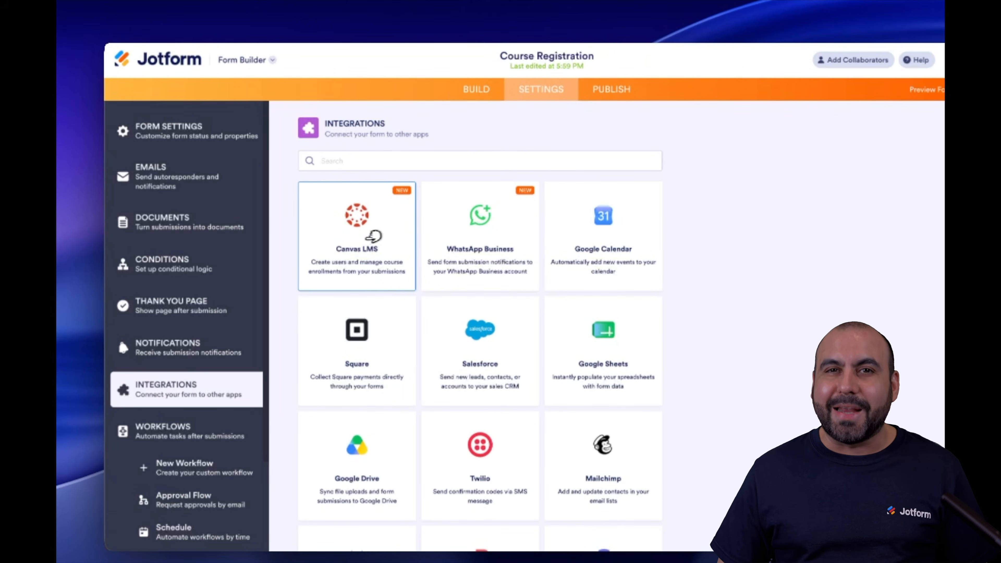
left_click(380, 236)
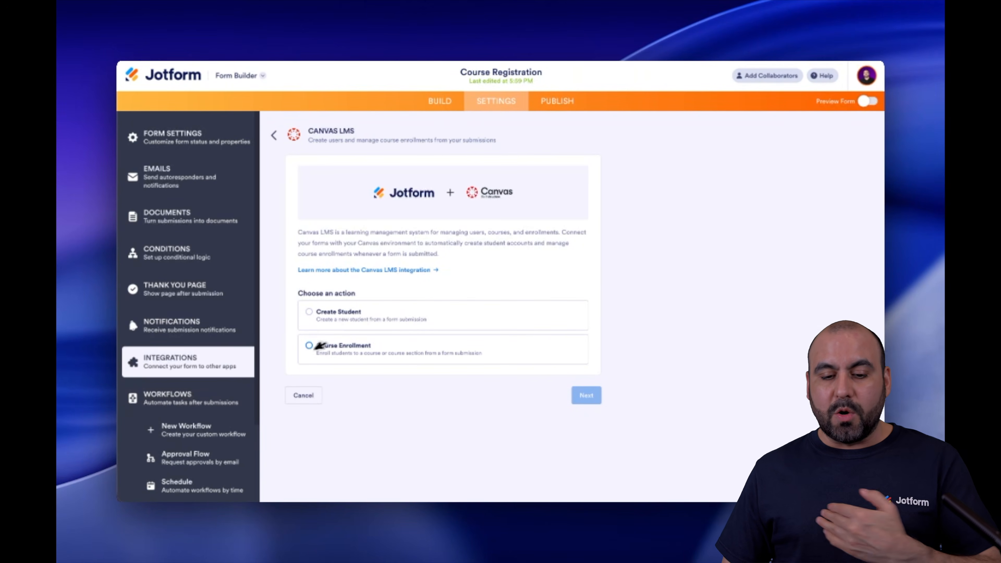
Step: Select the Course Enrollment action and choose to connect a different Canvas account
left_click(376, 342)
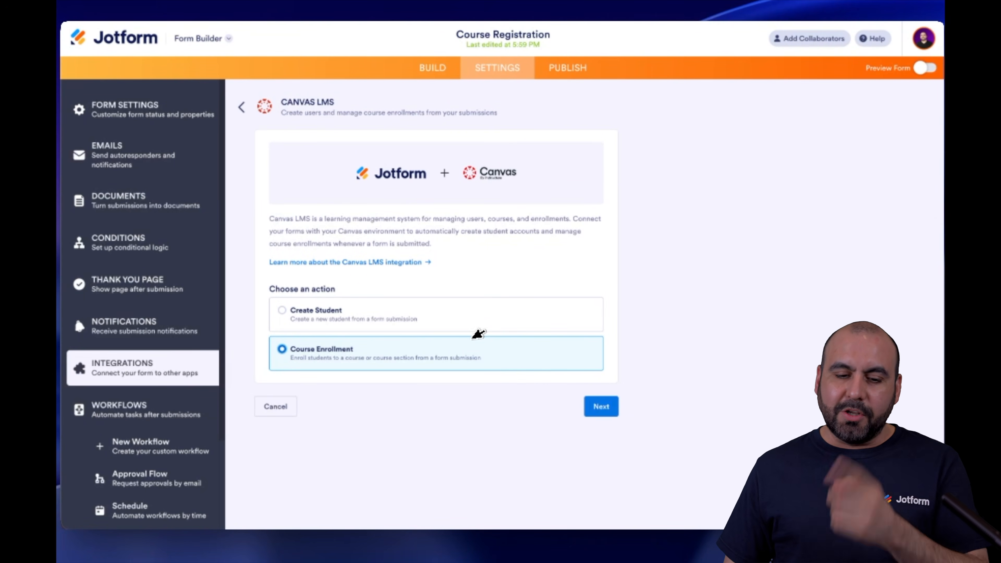
left_click(596, 405)
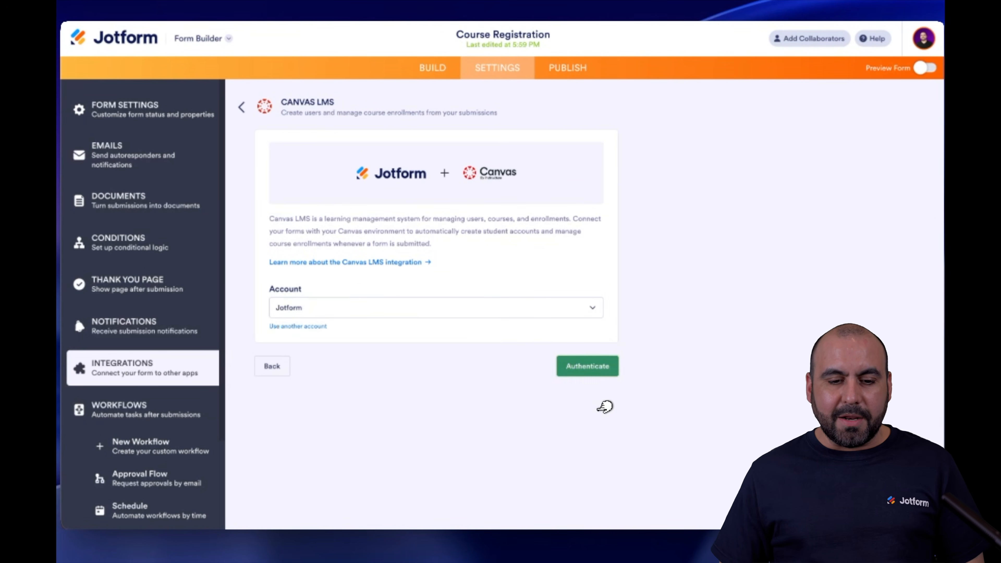
left_click(324, 322)
Step: Clear the prefilled Canvas LMS client ID and client secret
scroll(430, 330, "down", 1)
left_click(425, 347)
key("ctrl+a")
key("BackSpace")
key("Tab")
key("ctrl+a")
key("BackSpace")
left_click(330, 300)
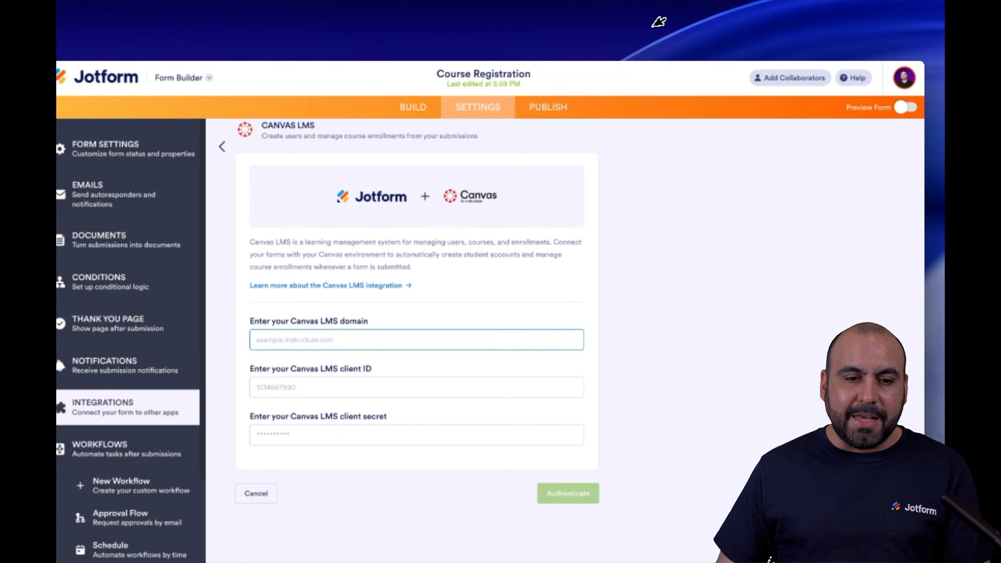
left_click(659, 21)
left_click(231, 47)
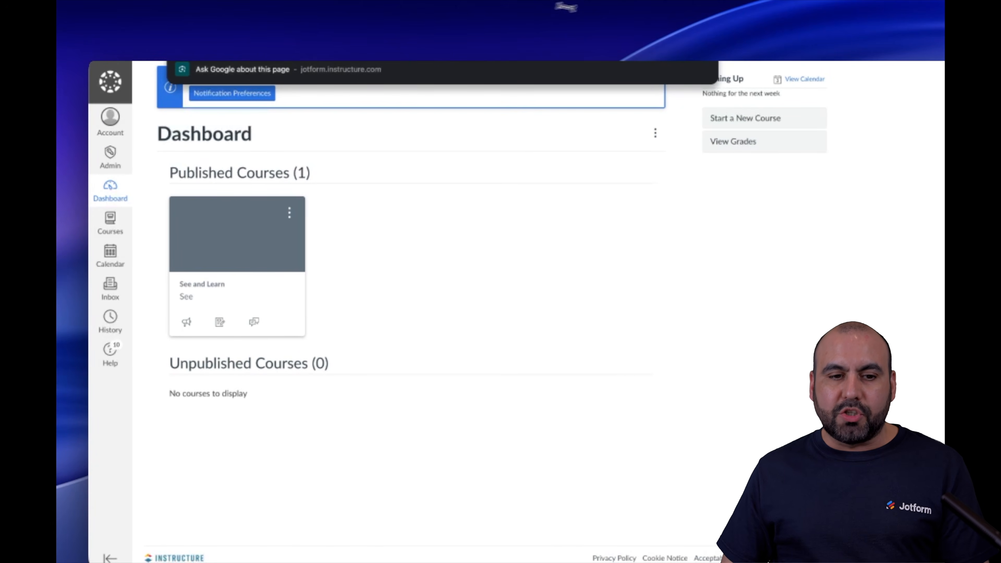
left_click(578, 22)
type("https://jotform.instructure.com/")
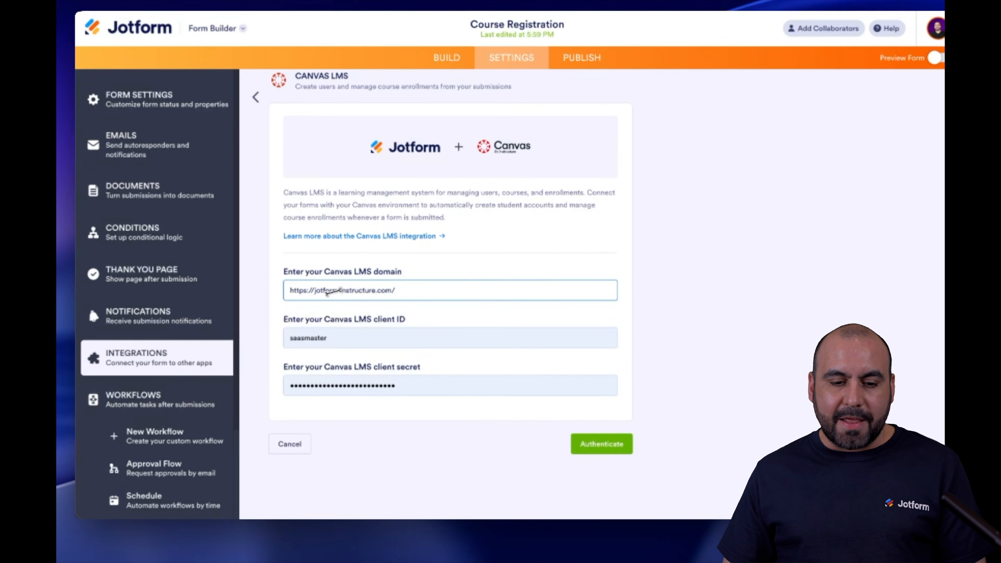
left_click_drag(314, 291, 465, 292)
left_click(464, 292)
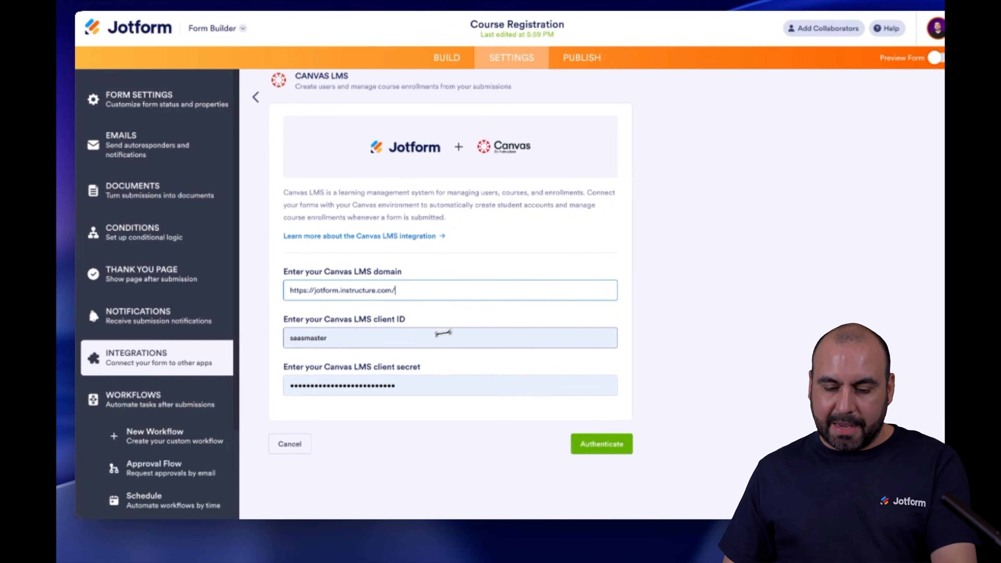
Step: Try to remove the autofilled values from the client ID and client secret fields
double_click(408, 337)
key("BackSpace")
double_click(390, 386)
key("BackSpace")
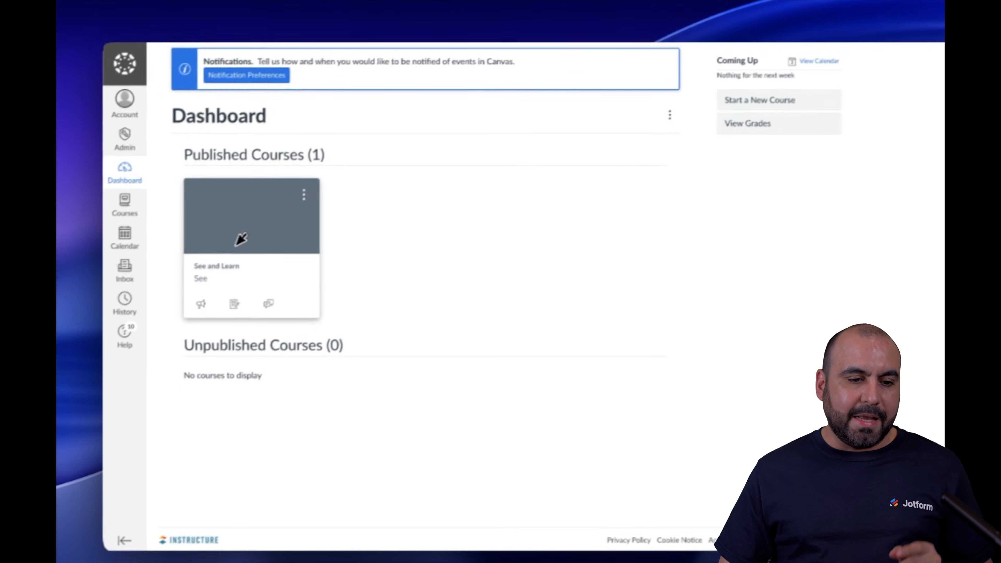
Step: Switch to Canvas and start a new API key in the Developer Keys of the Jotform account
left_click(148, 130)
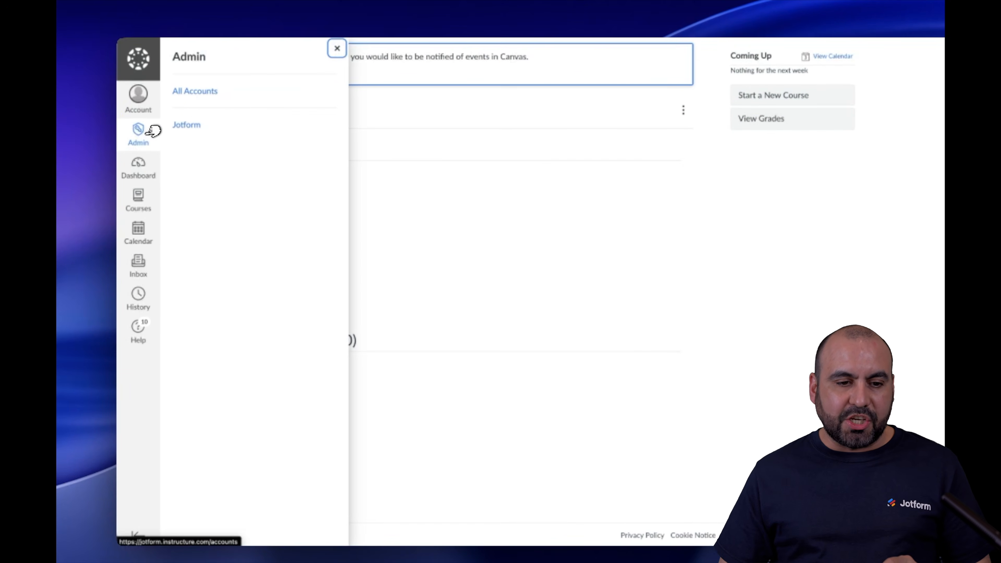
left_click(202, 123)
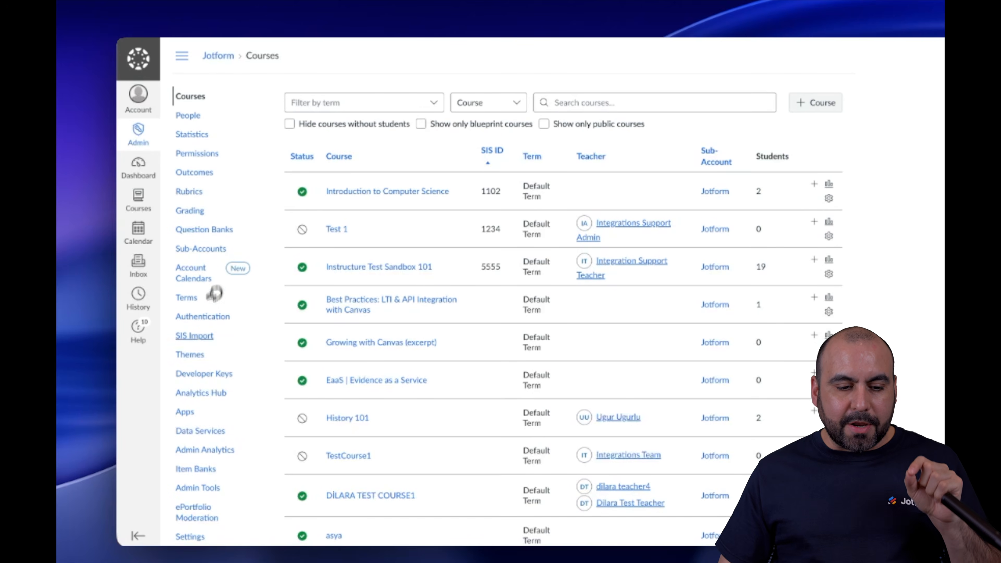
left_click(199, 372)
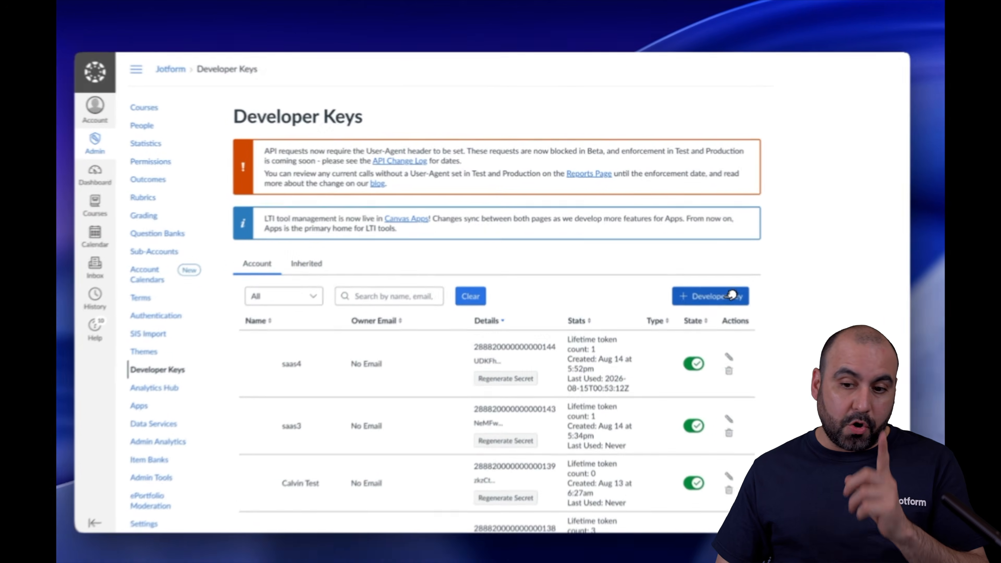
left_click(708, 285)
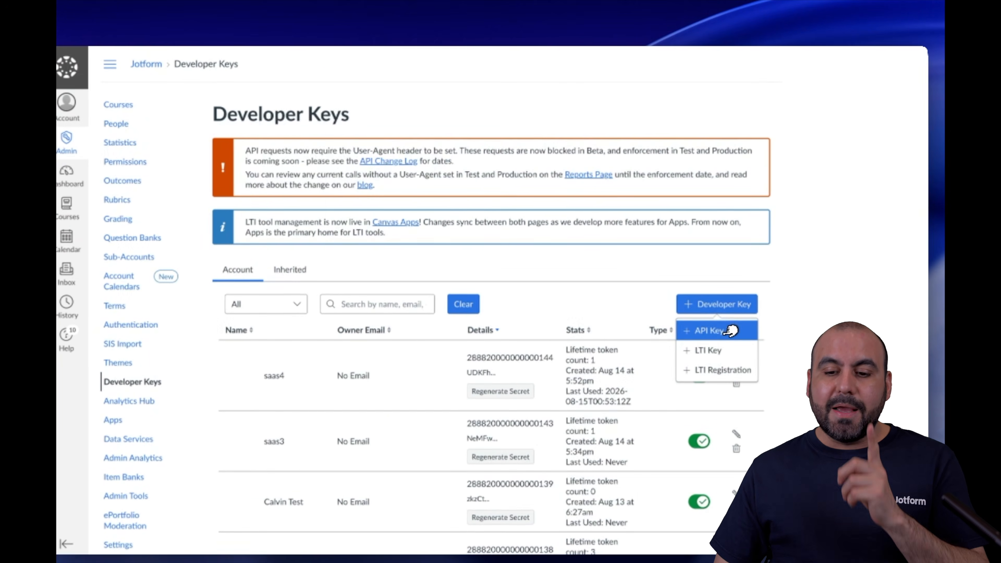
left_click(731, 329)
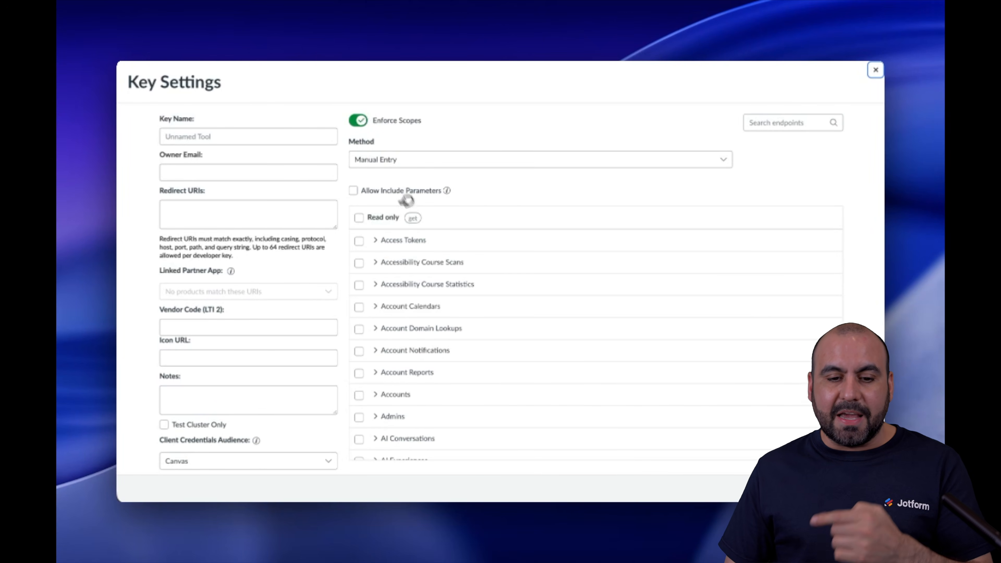
left_click(358, 120)
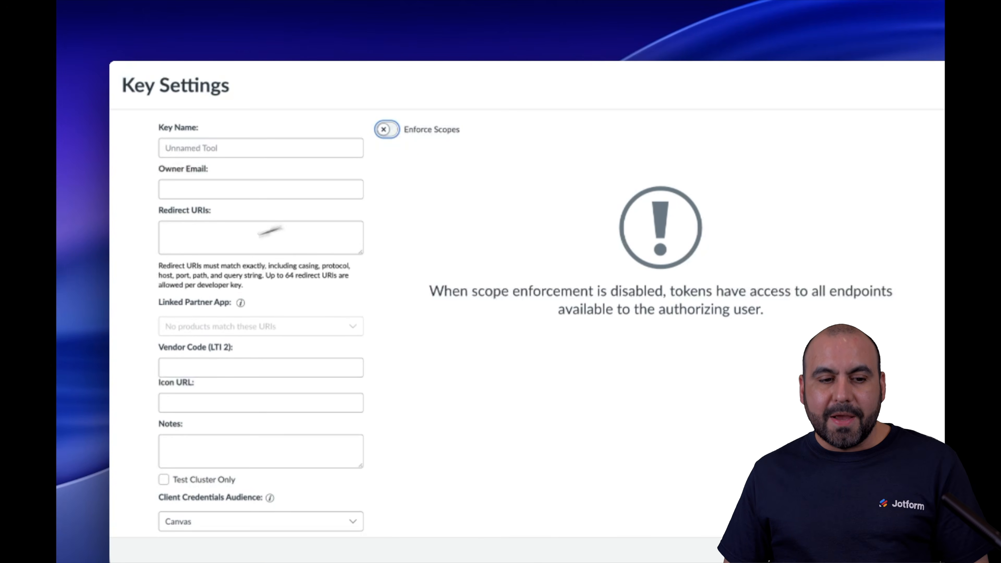
left_click(215, 245)
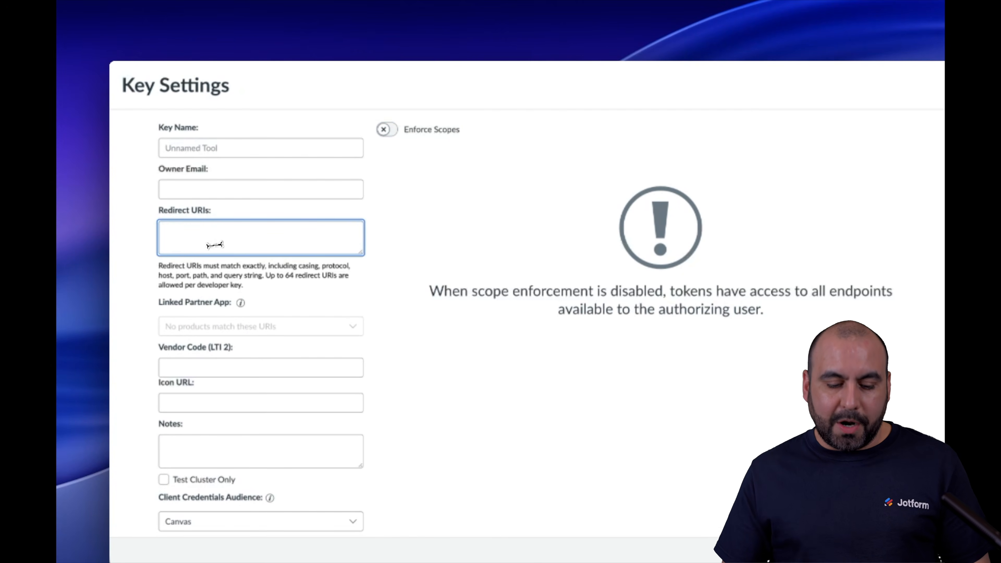
type("https://secure.jotform.com/integration/oauth/callback")
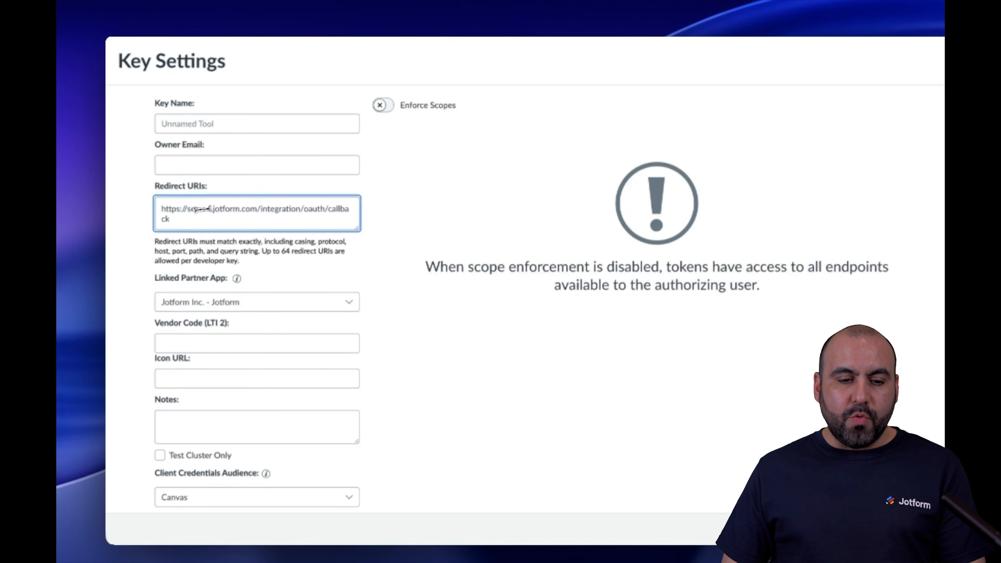
left_click_drag(213, 209, 252, 209)
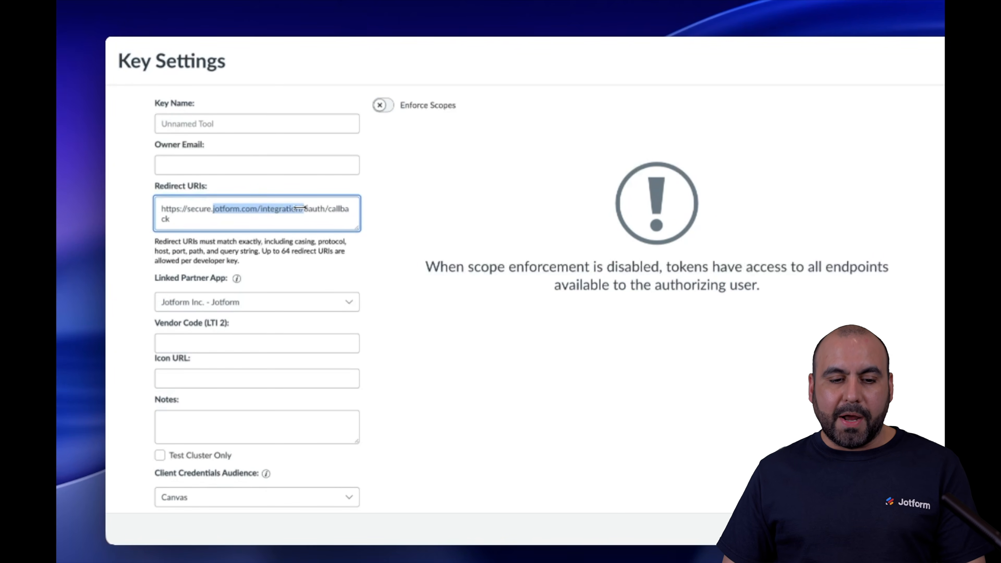
left_click(257, 208)
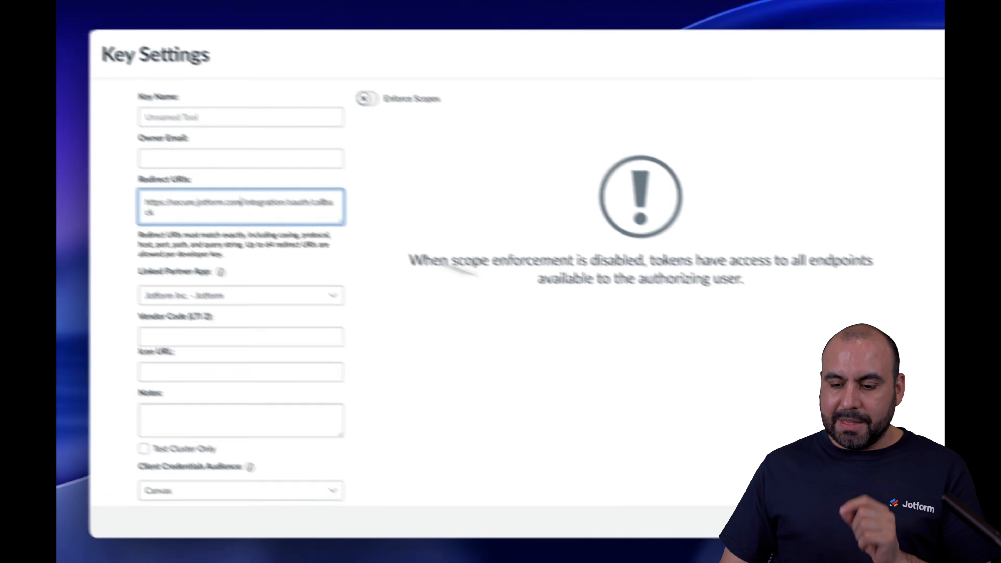
left_click(857, 493)
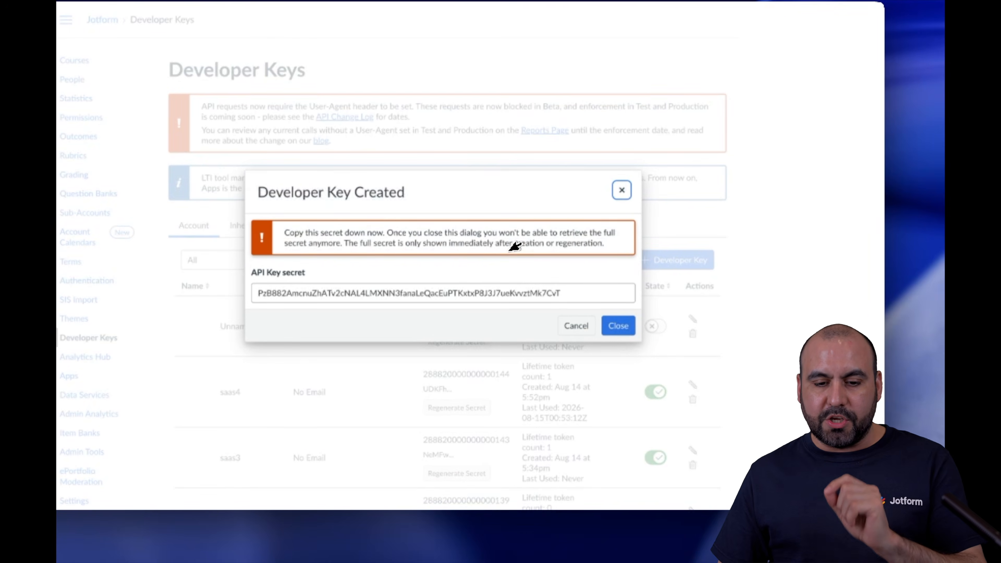
Step: Copy the new API key secret from Canvas and paste it into Jotform's Canvas LMS client secret field
triple_click(523, 292)
key("ctrl+c")
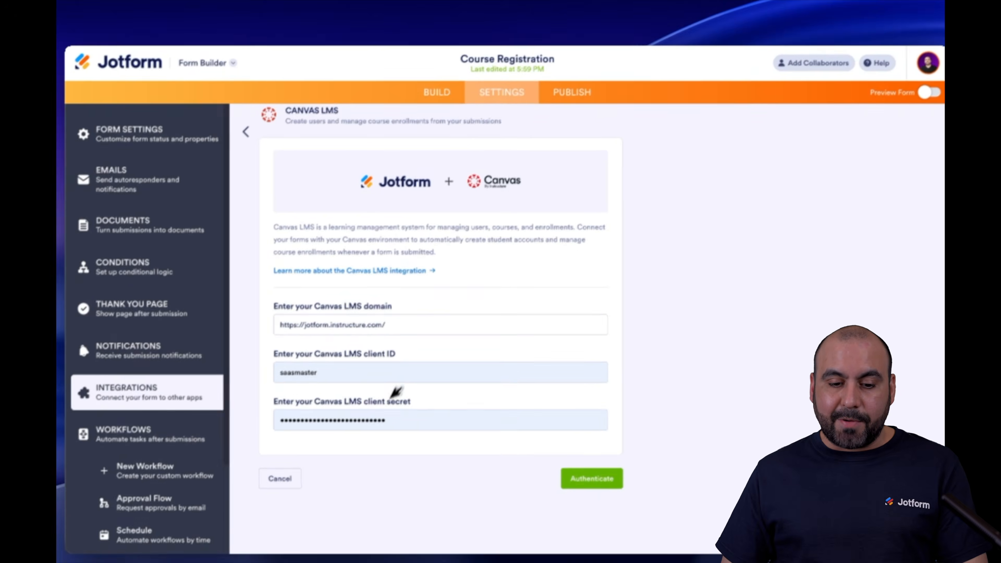
key("ctrl+a")
key("ctrl+v")
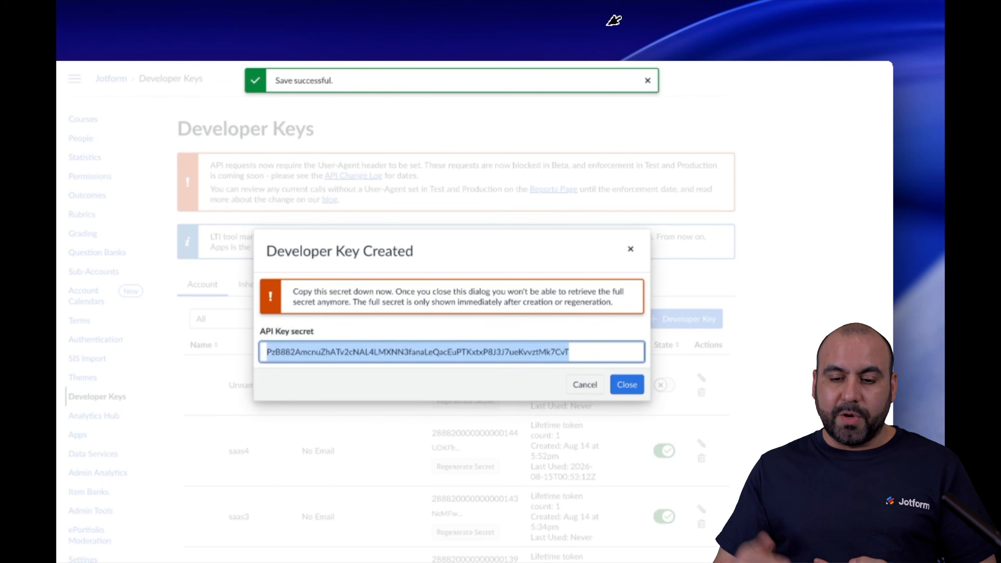
Step: Close the key secret dialog, copy the new developer key's ID, and paste it as the Canvas LMS client ID in Jotform
left_click(627, 385)
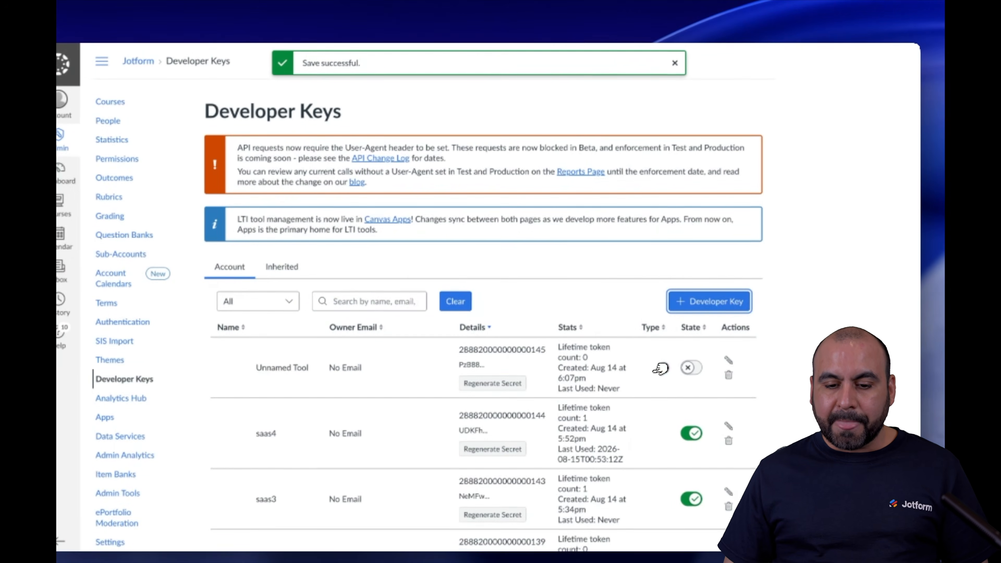
double_click(497, 349)
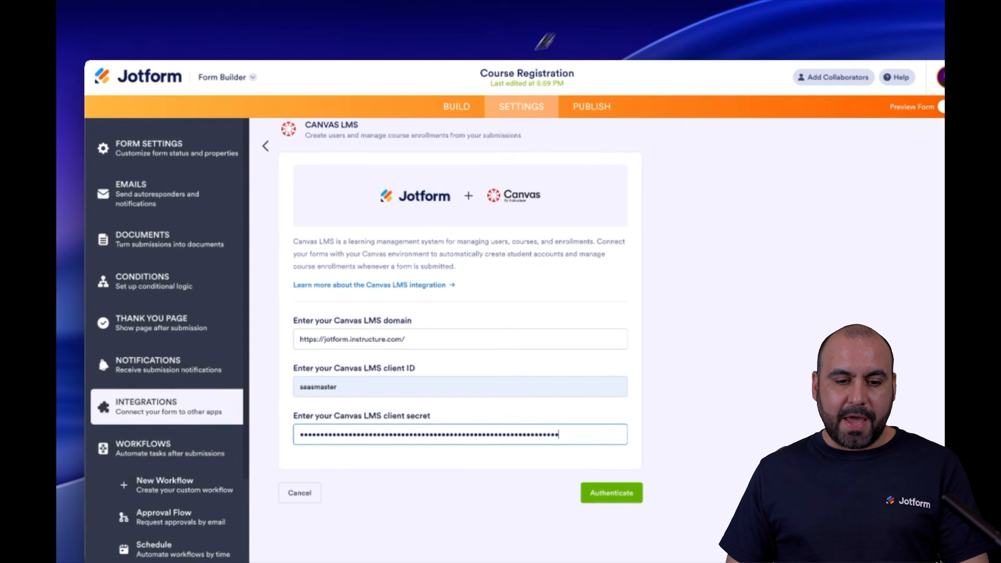
double_click(353, 371)
key("super+v")
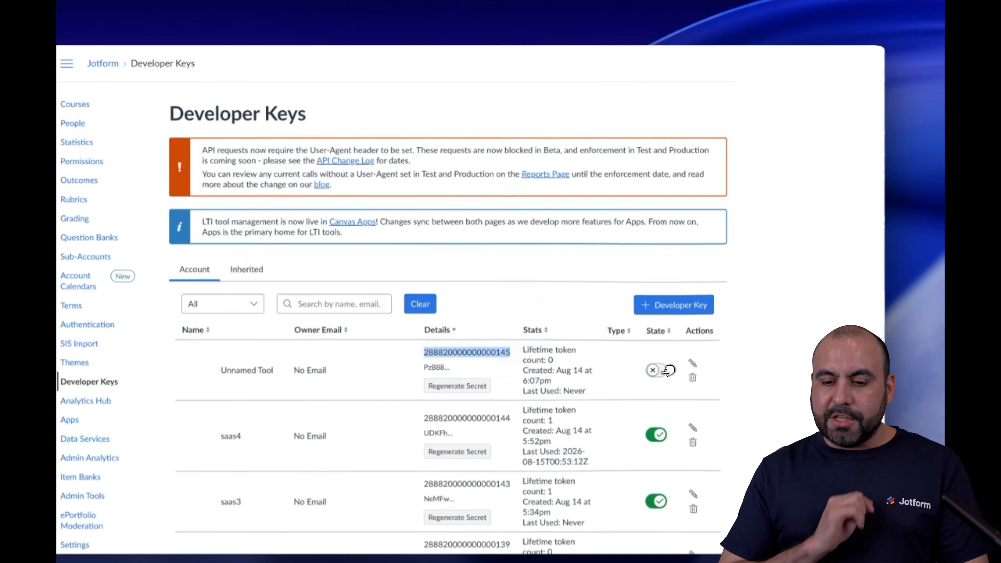
Step: Switch the Unnamed Tool developer key on in Canvas, and authenticate the Jotform connection by authorizing the tool's account access
left_click(663, 369)
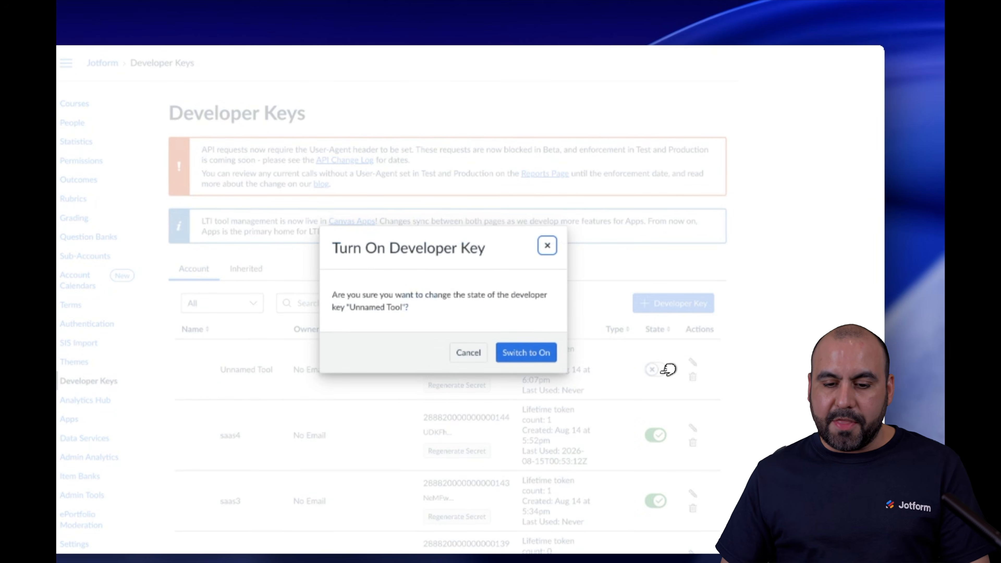
left_click(551, 352)
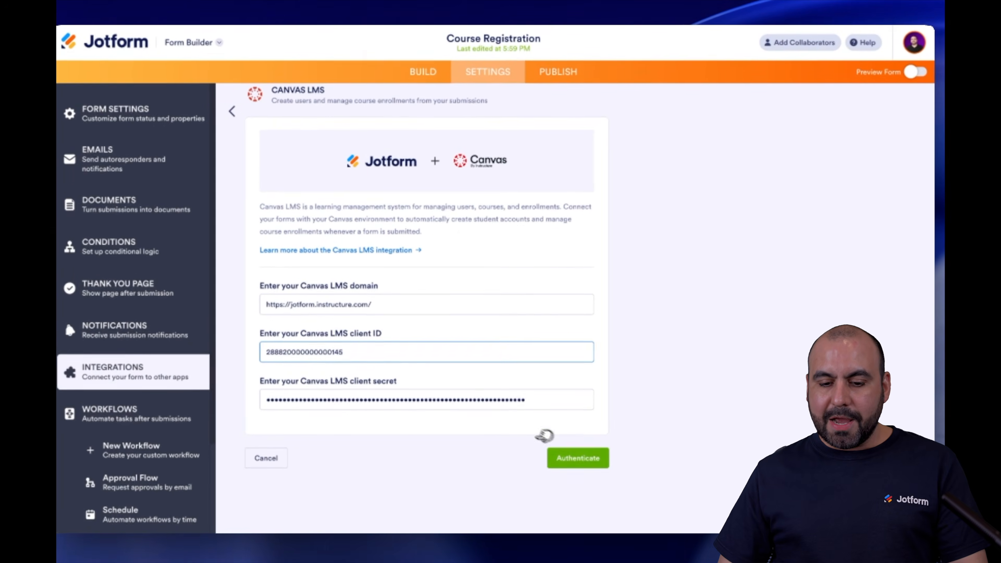
left_click(577, 455)
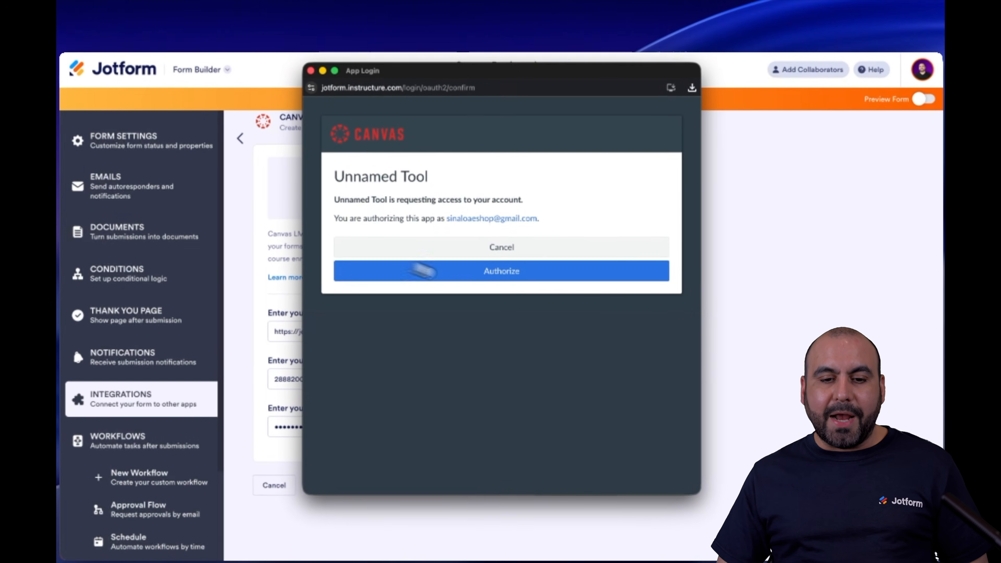
triple_click(487, 180)
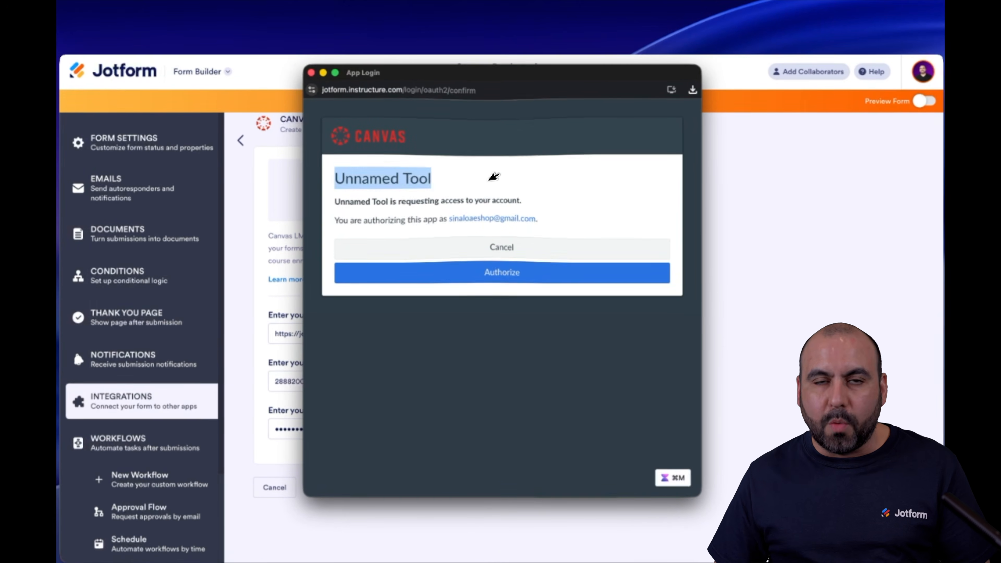
left_click(493, 178)
left_click(512, 271)
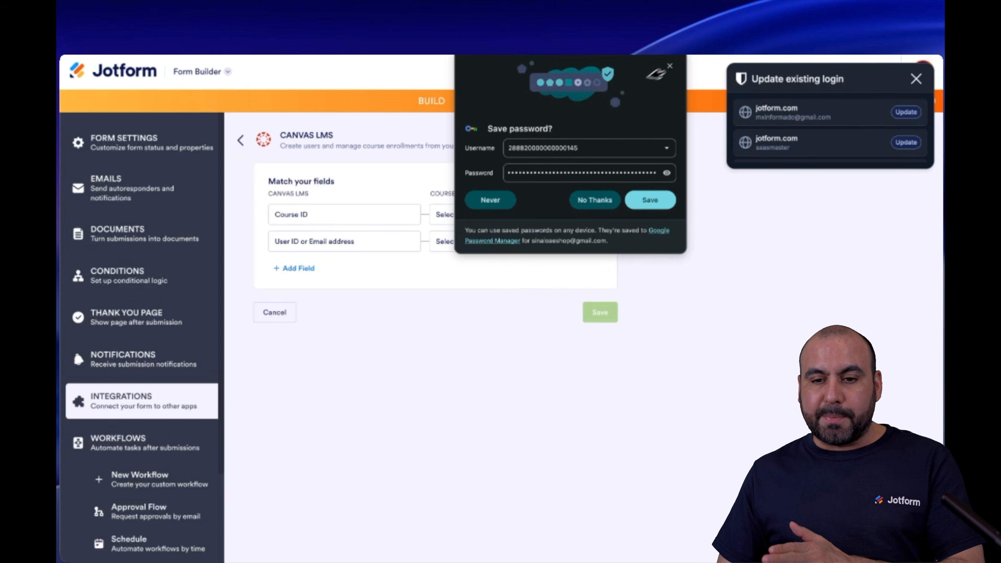
Step: Dismiss the password-saving prompts and match the User ID or Email address field to Student Email
left_click(670, 66)
left_click(916, 79)
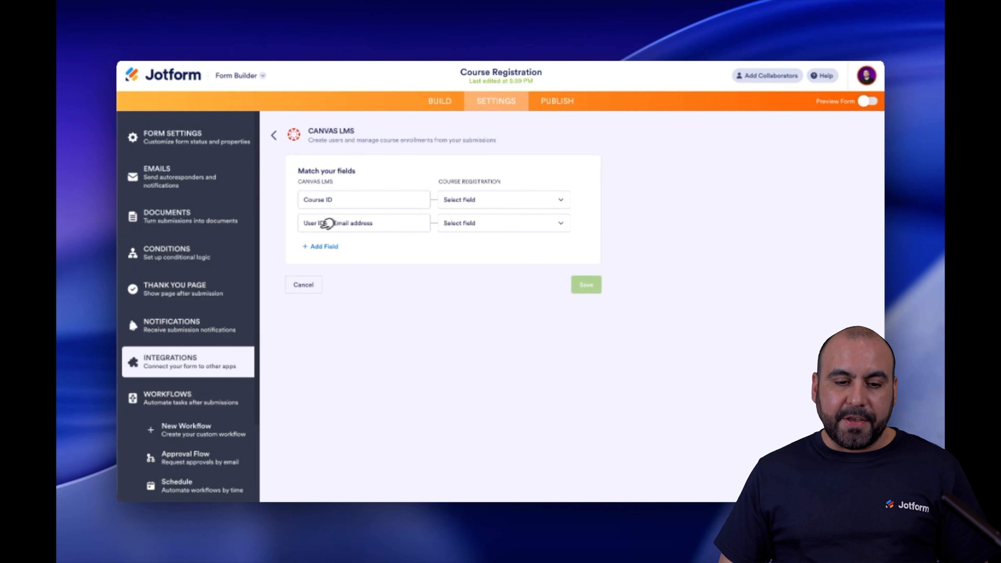
left_click(458, 222)
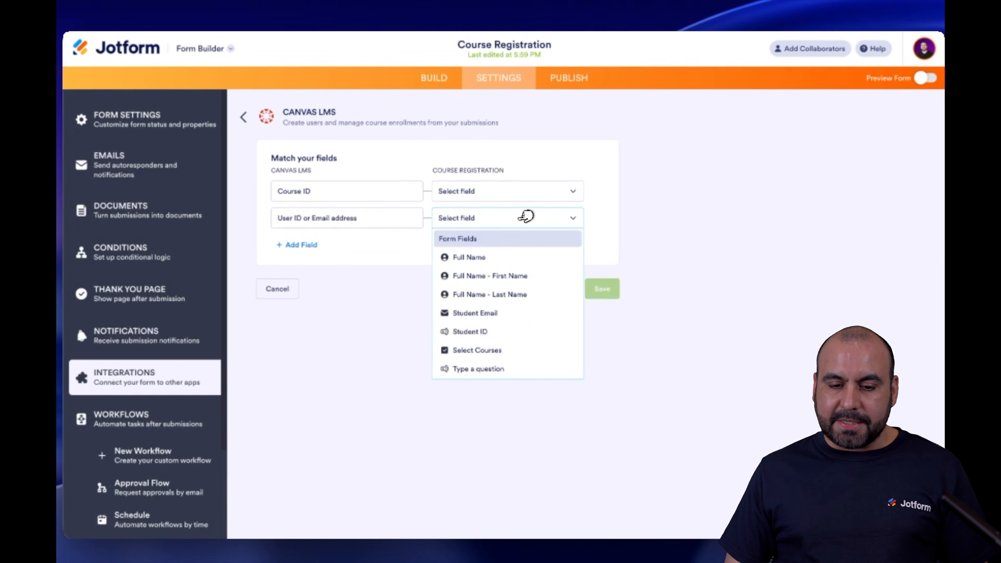
left_click(492, 312)
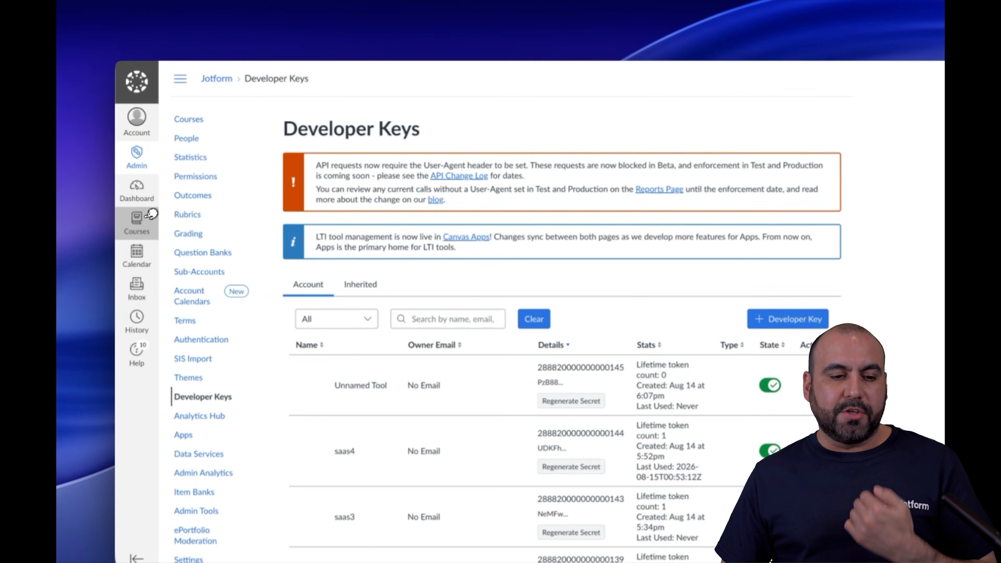
Step: Open the See and Learn course in Canvas and examine its page address for the course ID
left_click(89, 220)
left_click(203, 163)
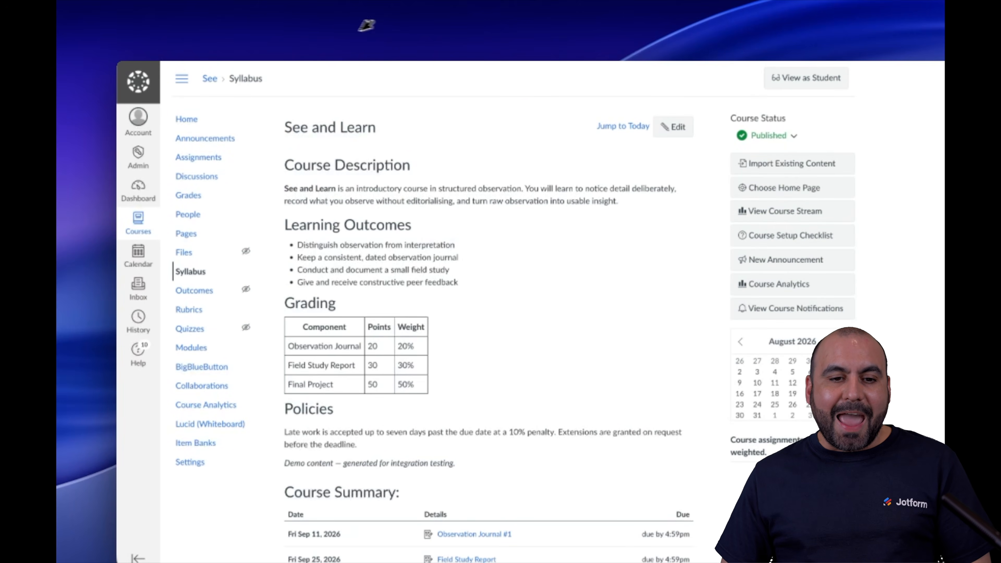
left_click(348, 48)
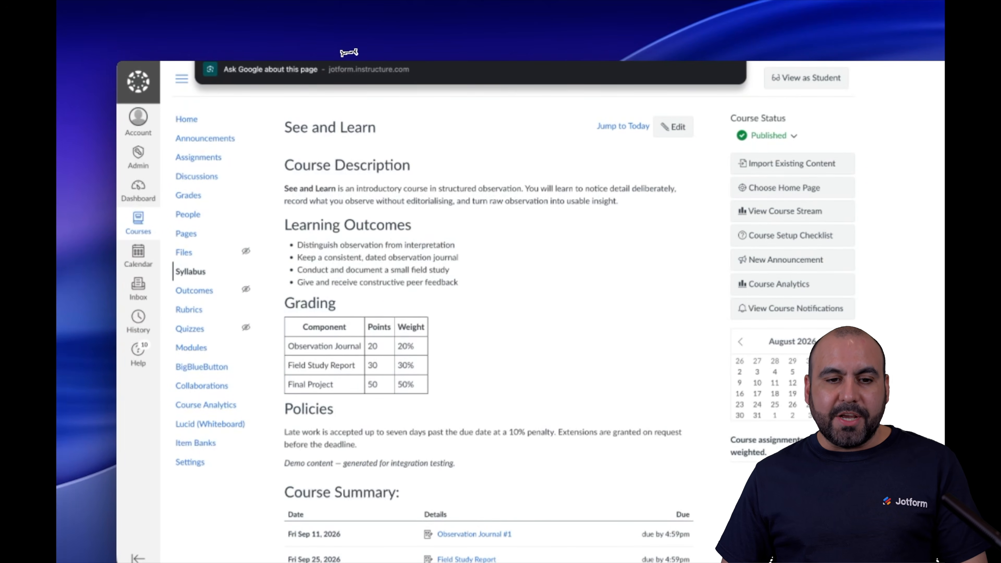
left_click(516, 152)
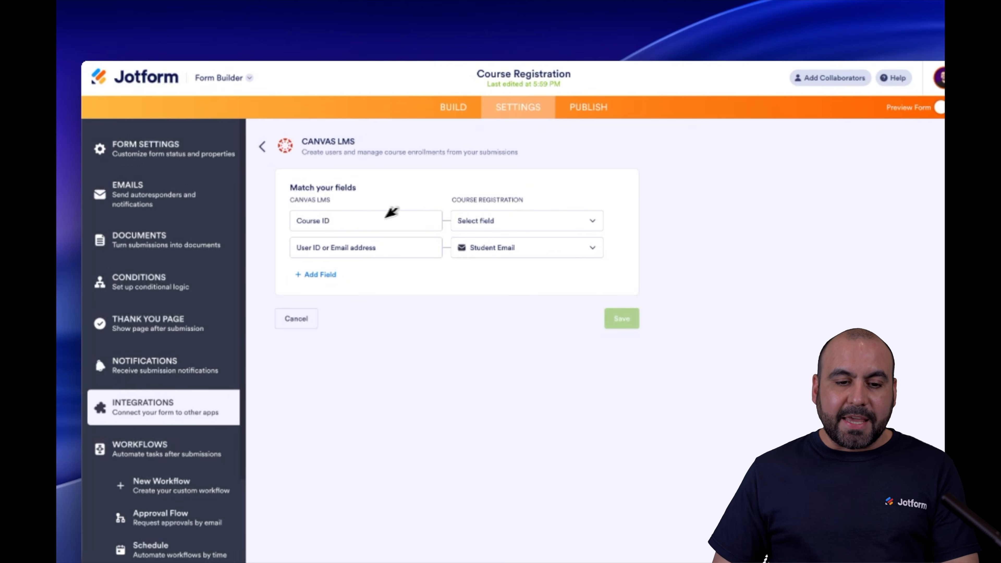
Step: In Jotform, match the Canvas LMS Course ID to the "Type a question" form field and save the Course Enrollment action
left_click(497, 221)
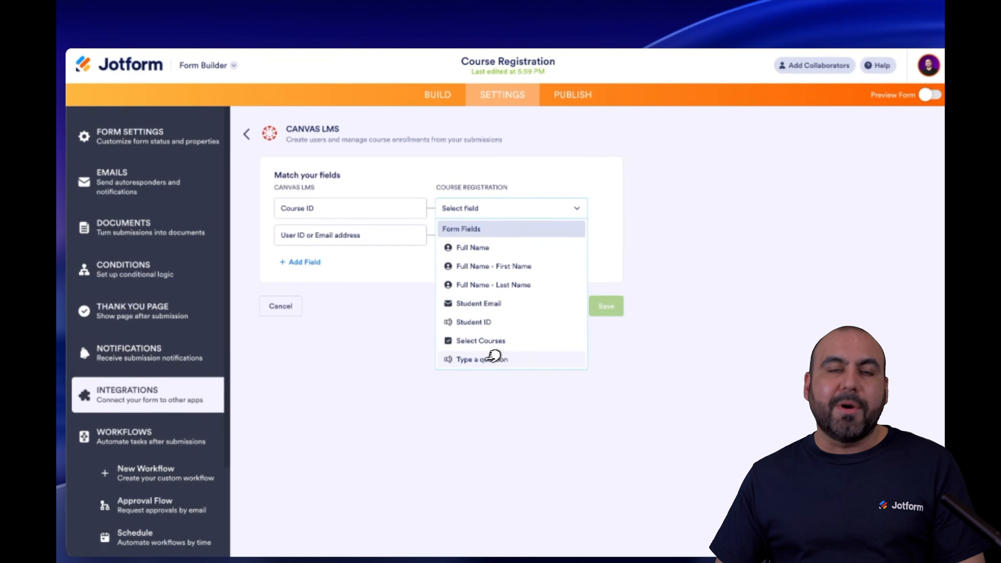
left_click(497, 358)
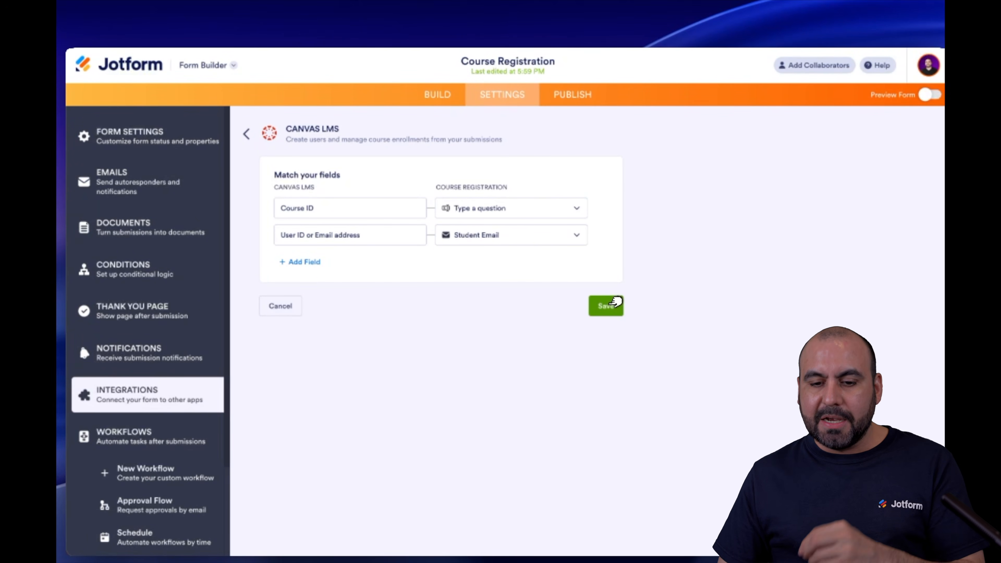
left_click(615, 304)
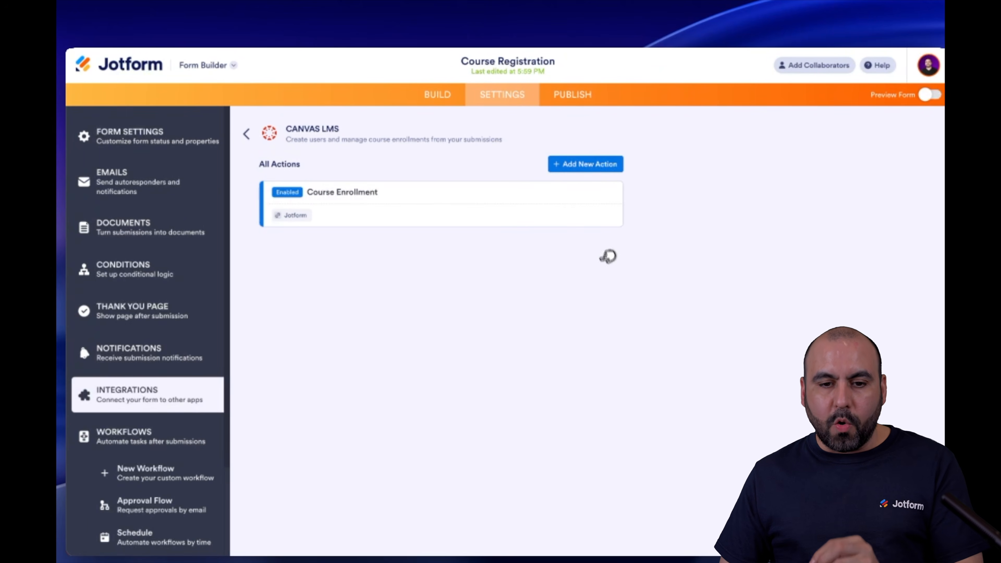
Step: Examine the form's "Type a question" field, including its Hide field setting, and the Select Courses options
left_click(436, 94)
scroll(457, 137, "down", 5)
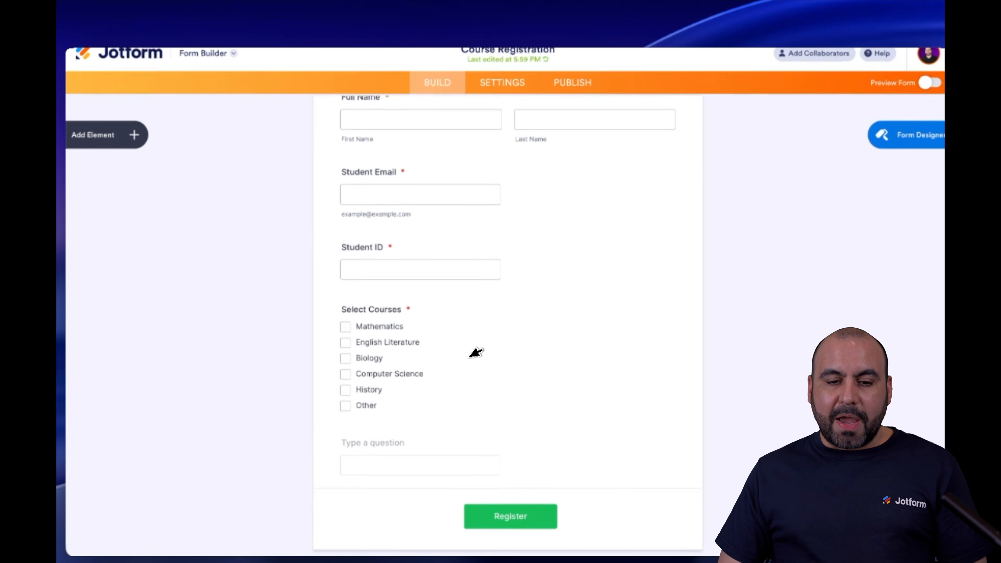
left_click(362, 153)
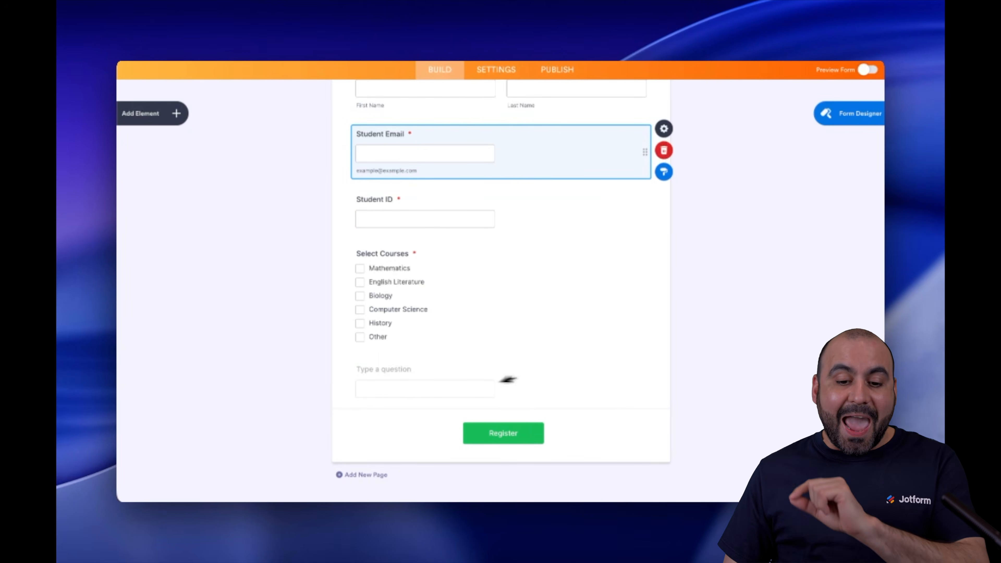
left_click(512, 379)
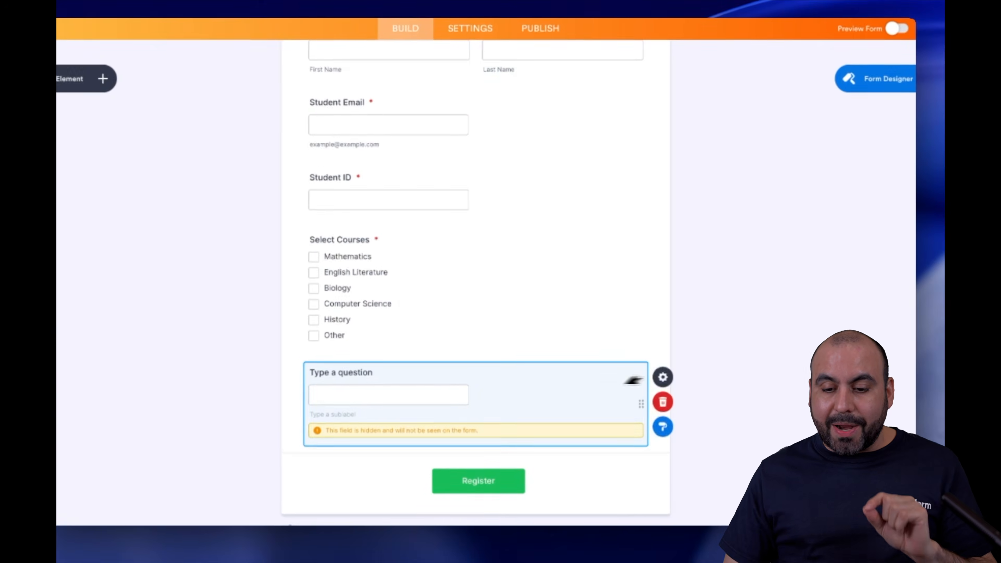
left_click(663, 377)
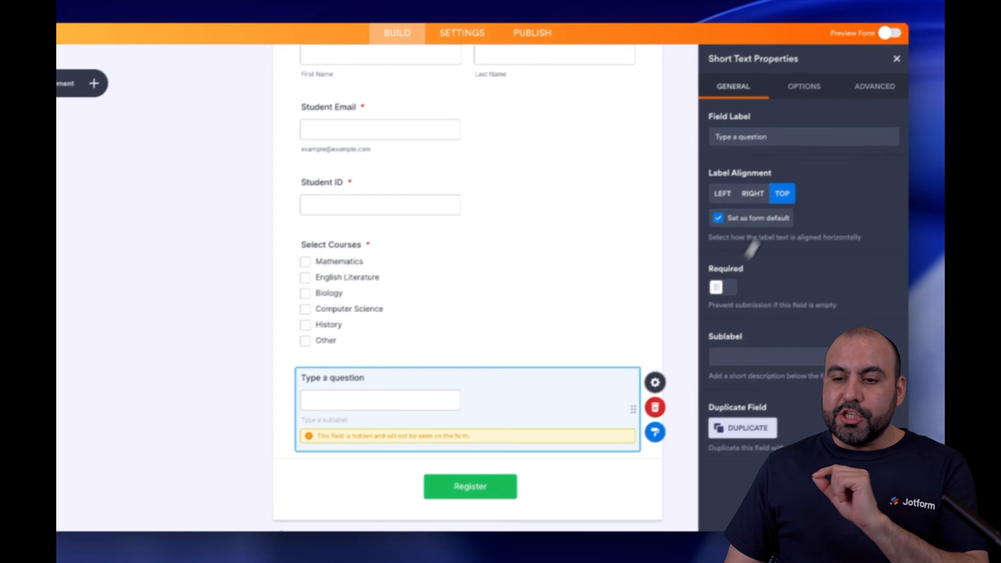
left_click(898, 75)
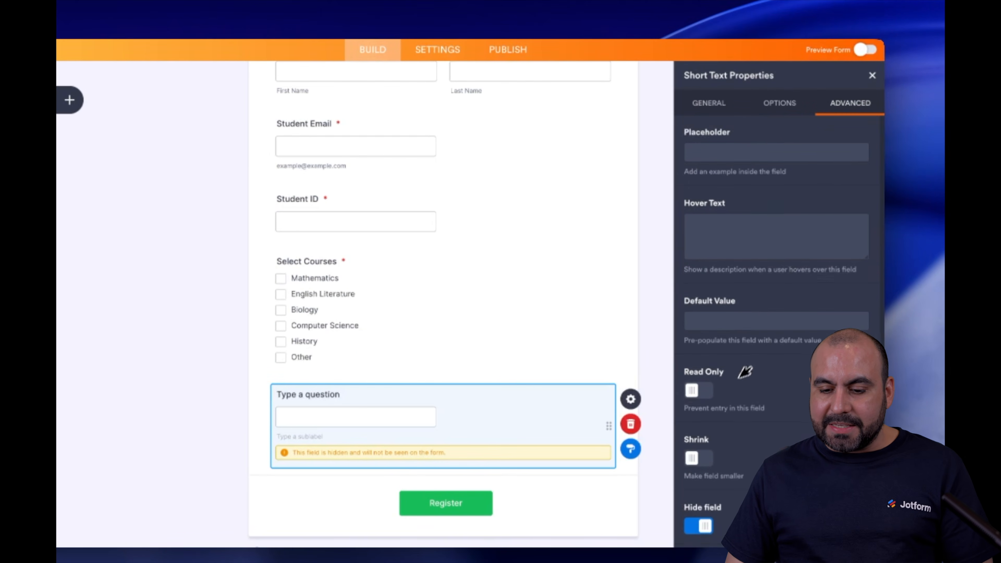
scroll(749, 361, "down", 2)
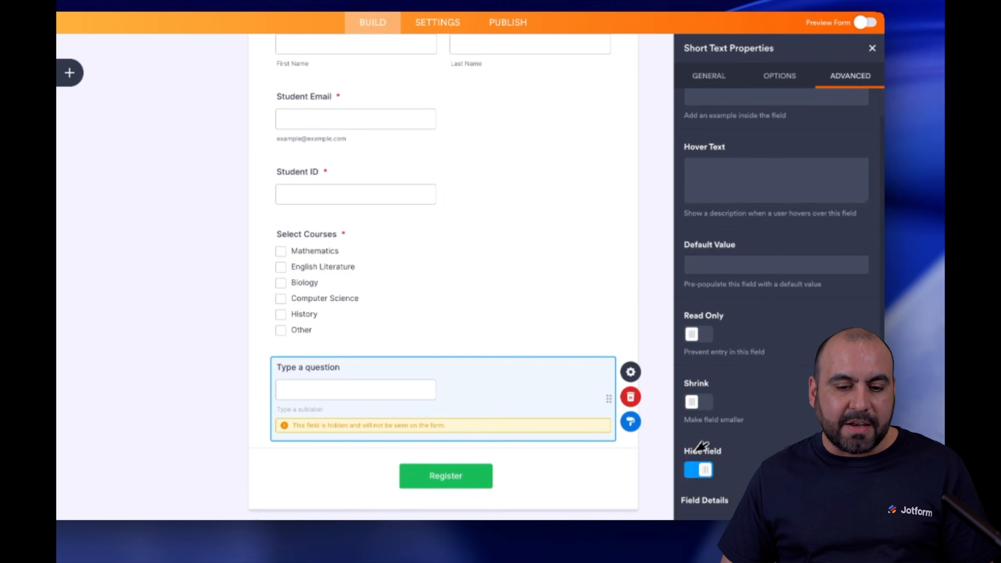
left_click(872, 47)
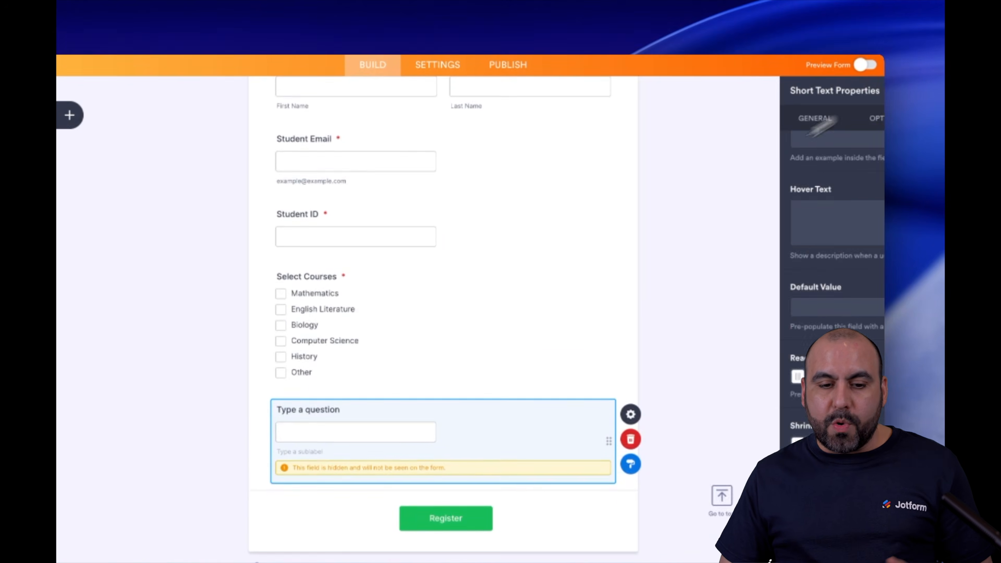
left_click(295, 288)
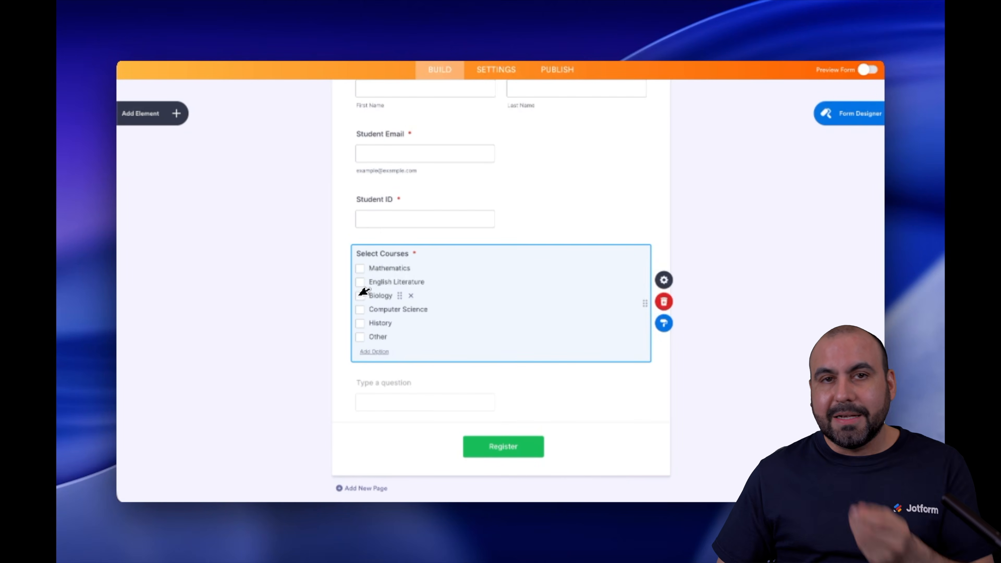
Step: Start an Update/Calculate Field condition for the form that applies if Select Courses Is Equal To Mathematics
left_click(496, 69)
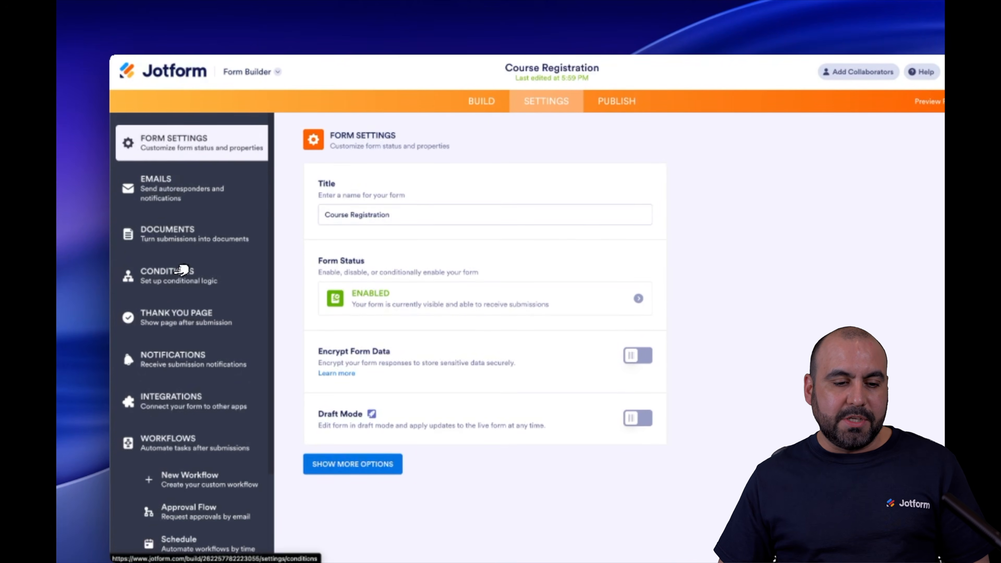
left_click(182, 270)
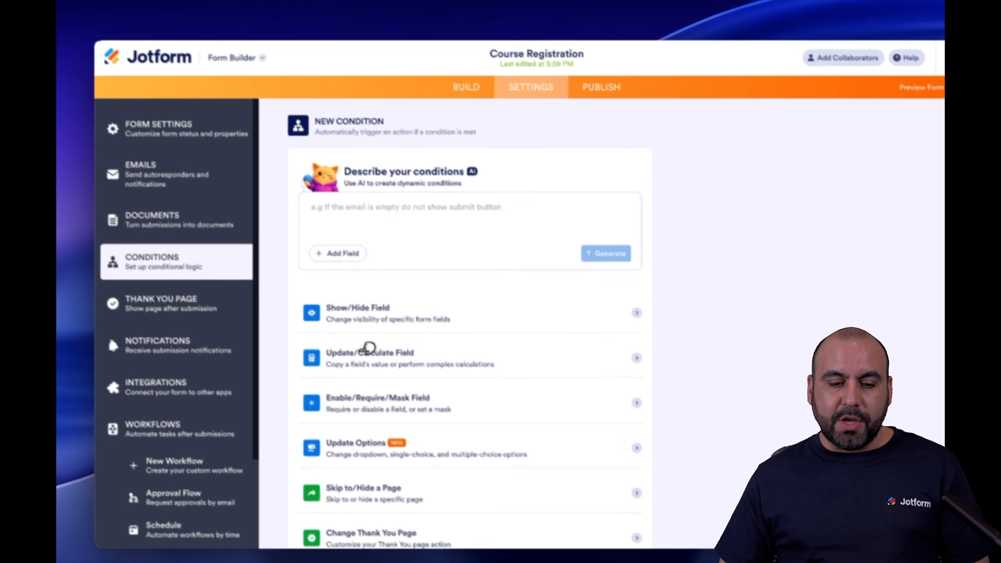
left_click(378, 353)
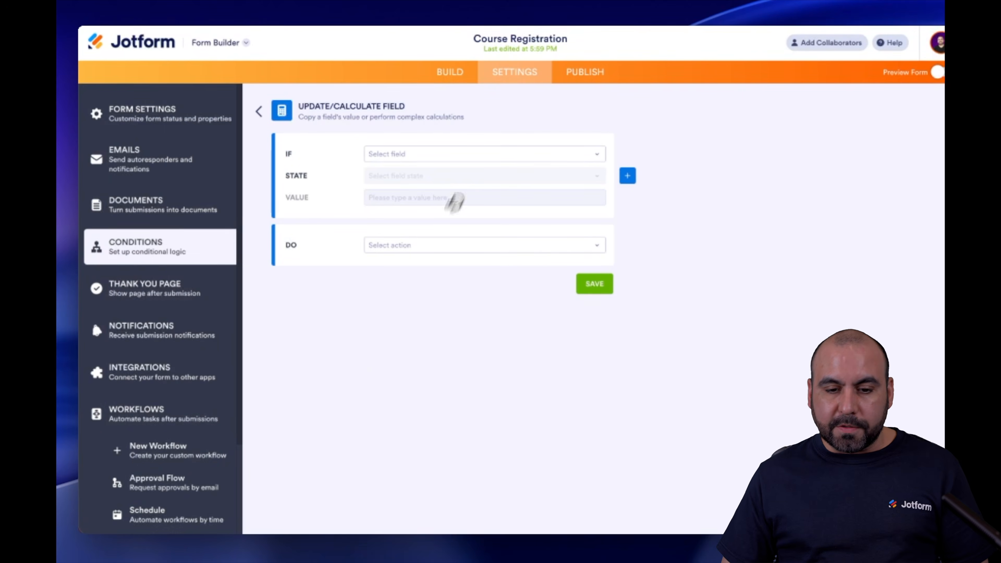
left_click(473, 150)
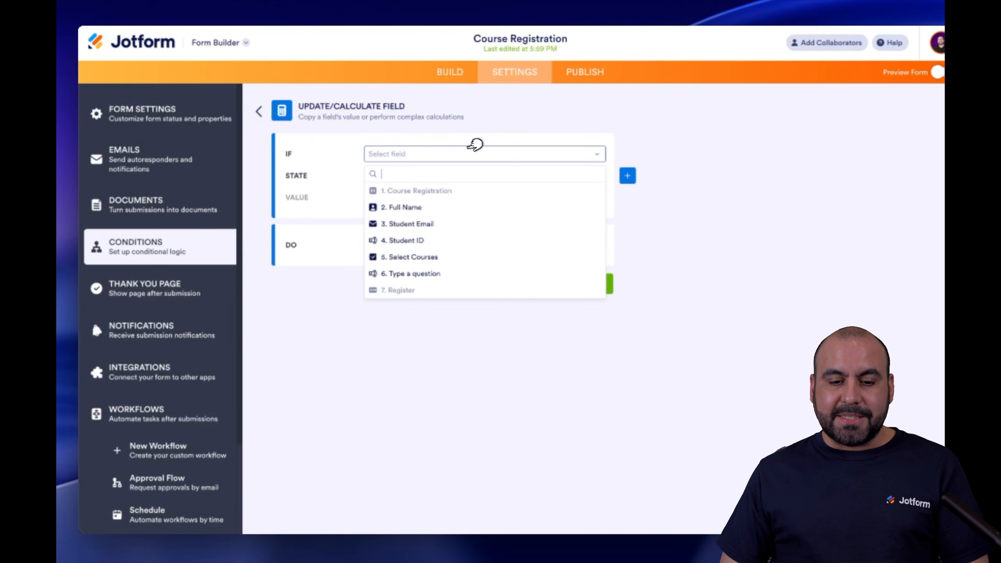
left_click(412, 257)
left_click(440, 176)
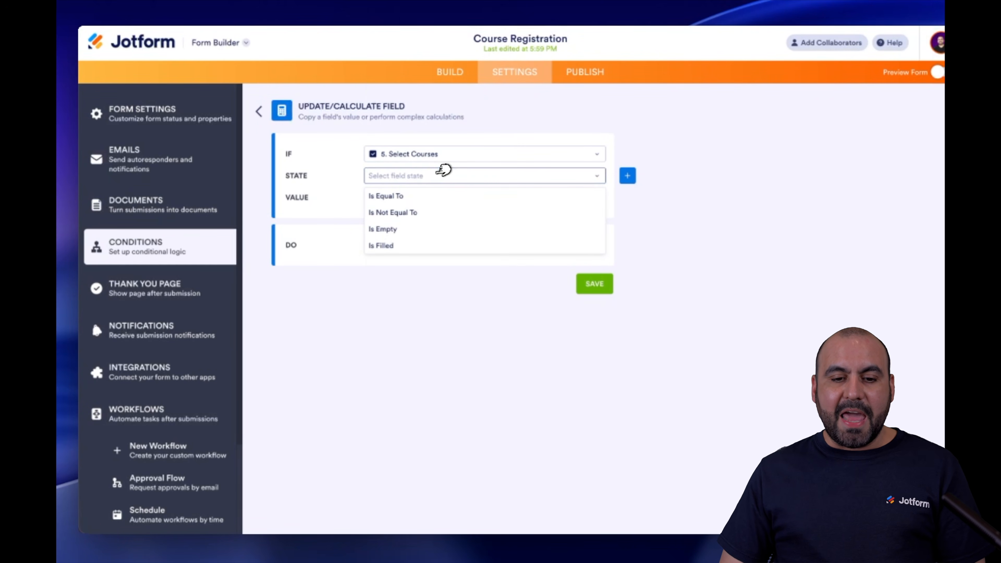
left_click(436, 190)
left_click(439, 197)
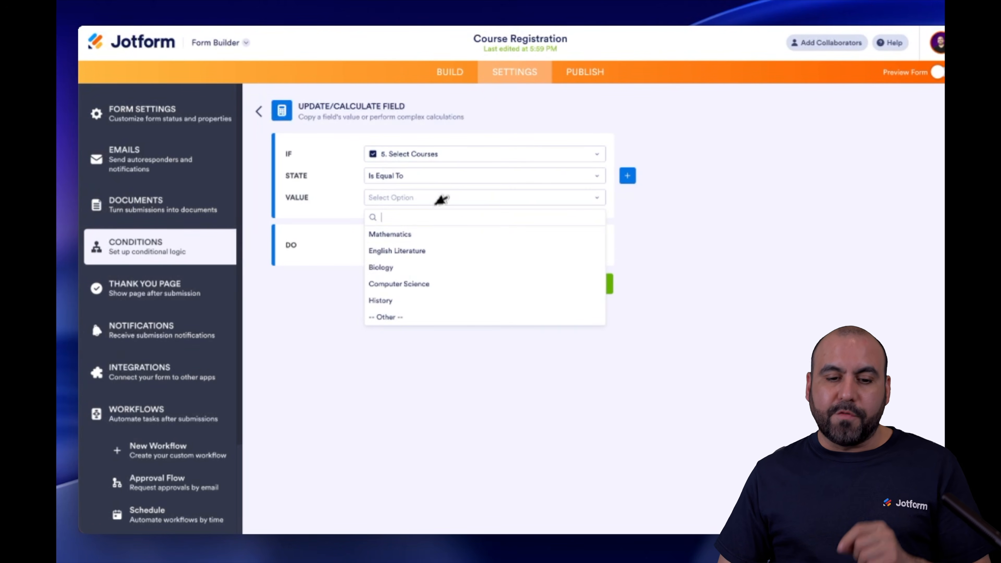
left_click(429, 231)
Step: Make the condition calculate the value 220 into the "Type a question" field, and save it
left_click(450, 240)
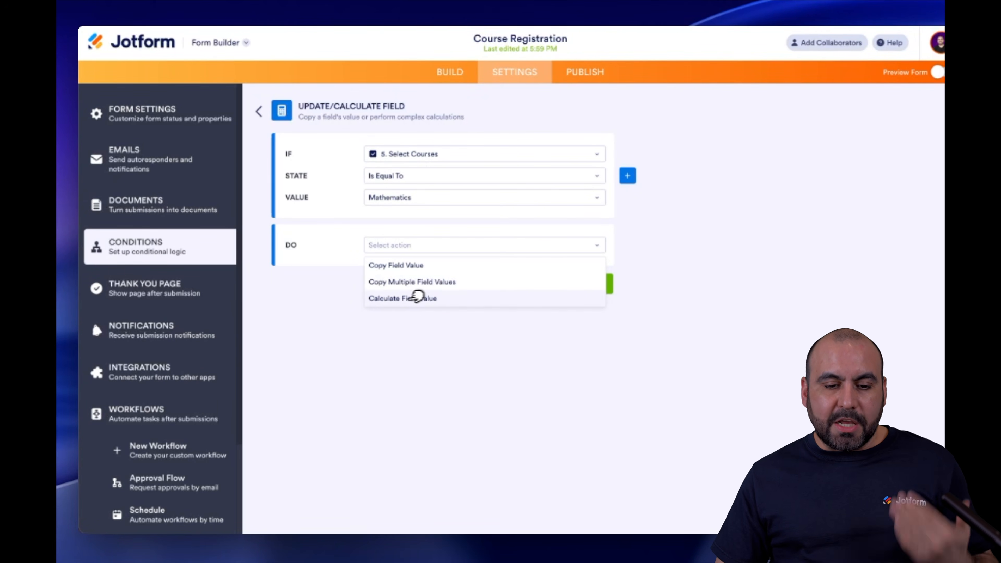
left_click(437, 299)
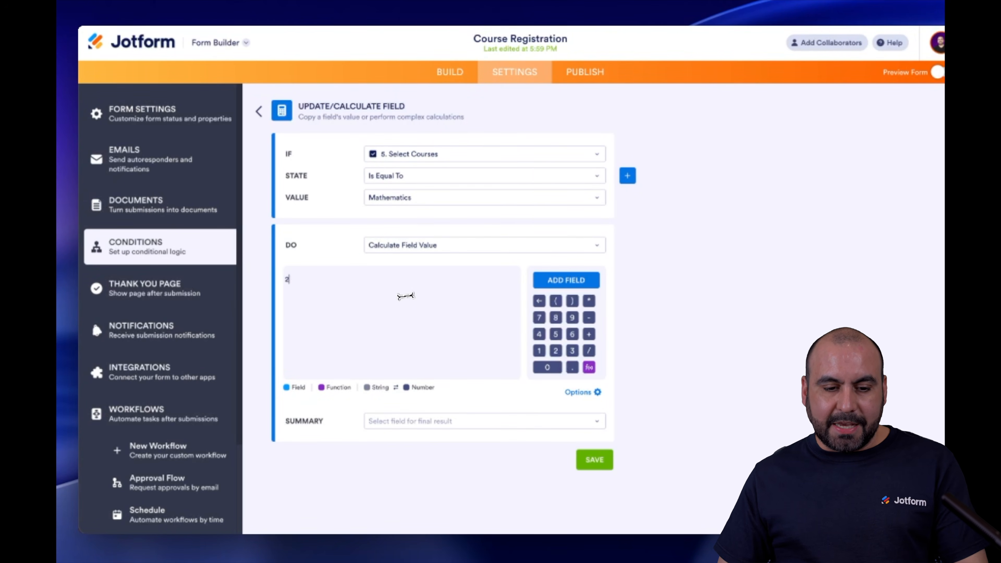
left_click(454, 419)
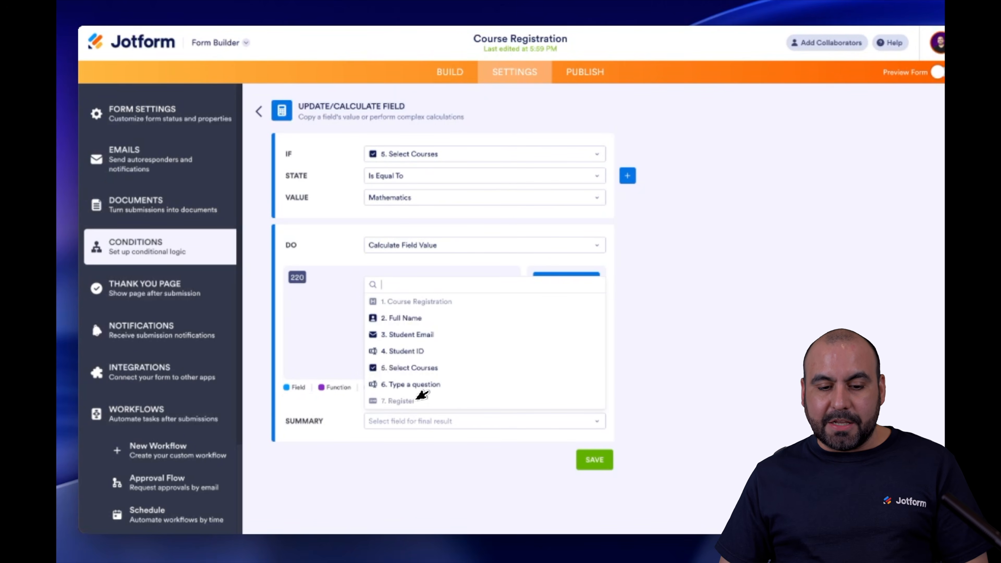
left_click(404, 383)
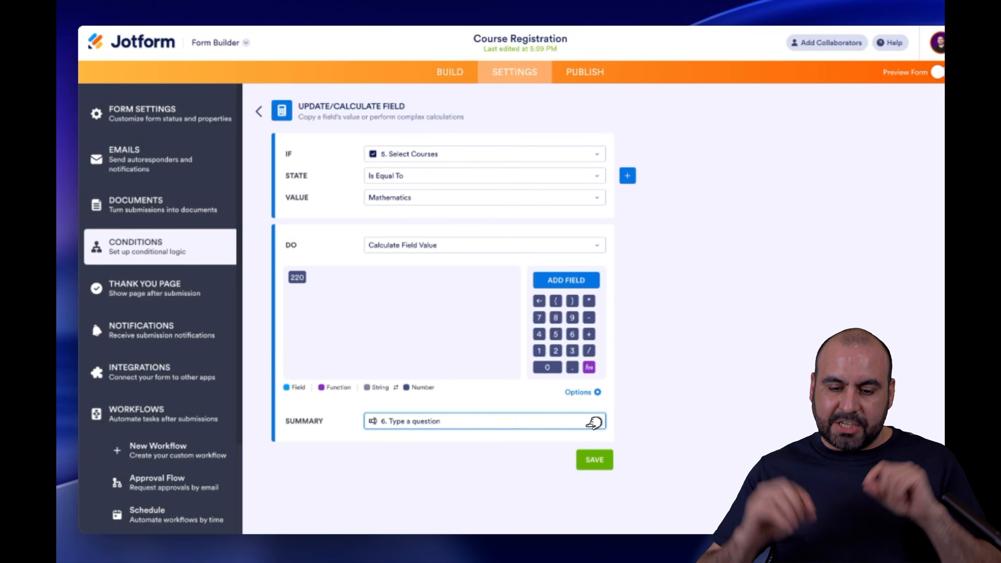
left_click(576, 452)
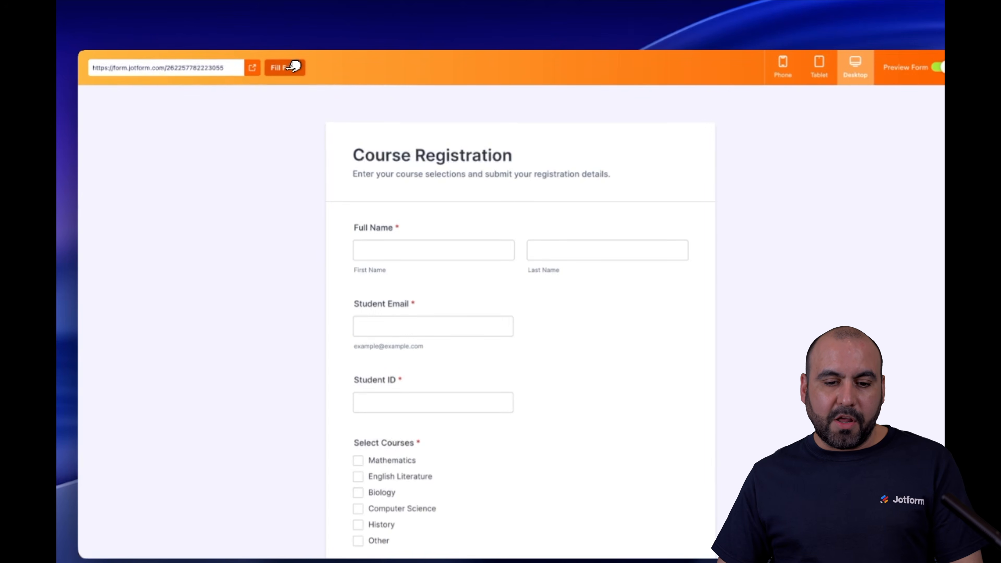
Step: Submit a test Mathematics registration from the form preview using sample data and an edited student email, and open the See course's People list in Canvas
left_click(294, 67)
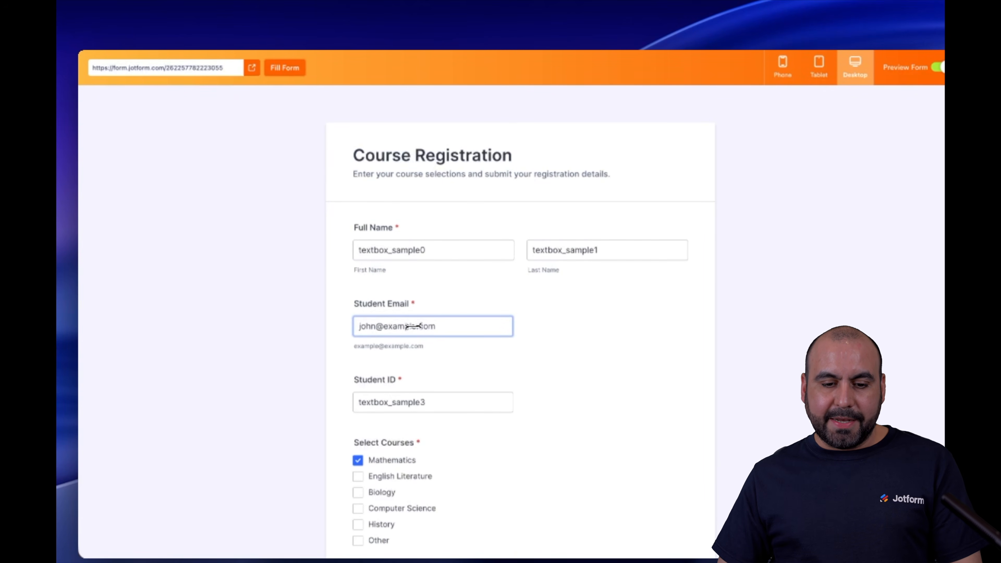
left_click(613, 362)
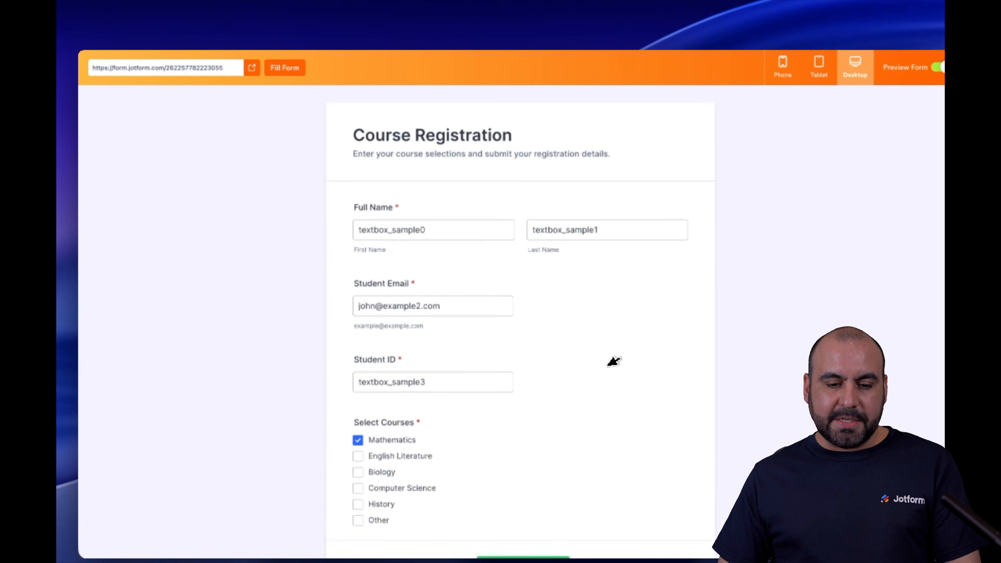
scroll(612, 361, "down", 3)
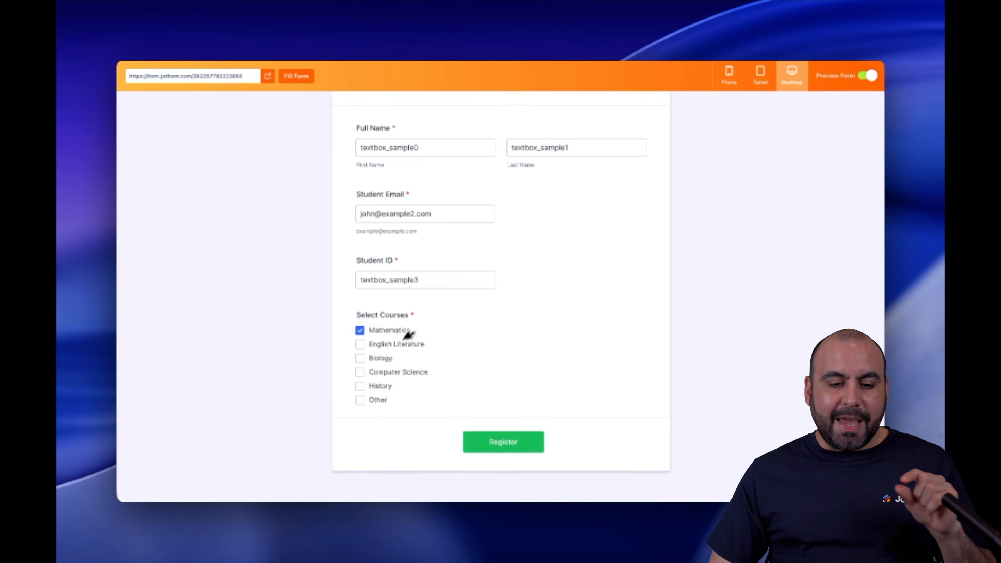
left_click(501, 440)
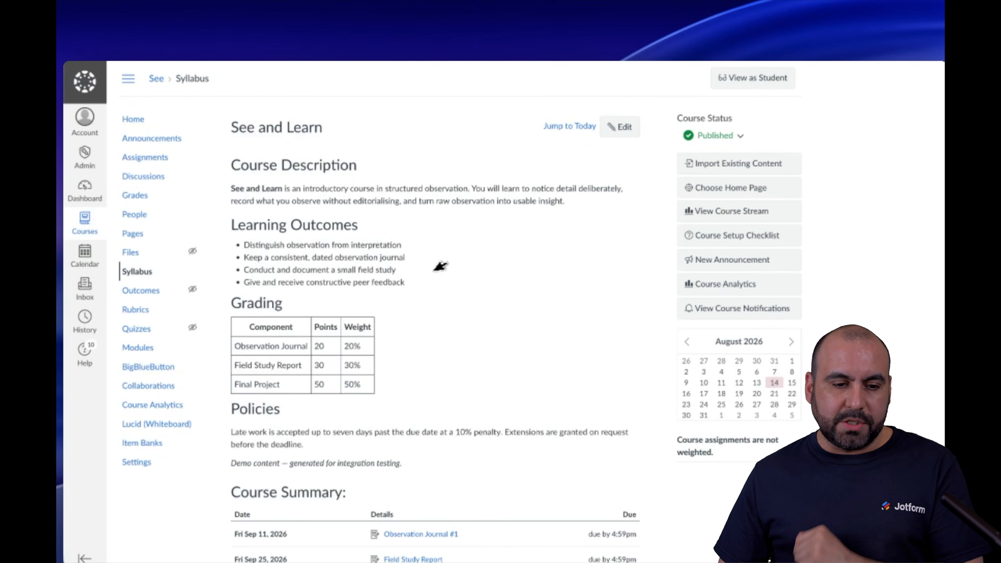
left_click(142, 205)
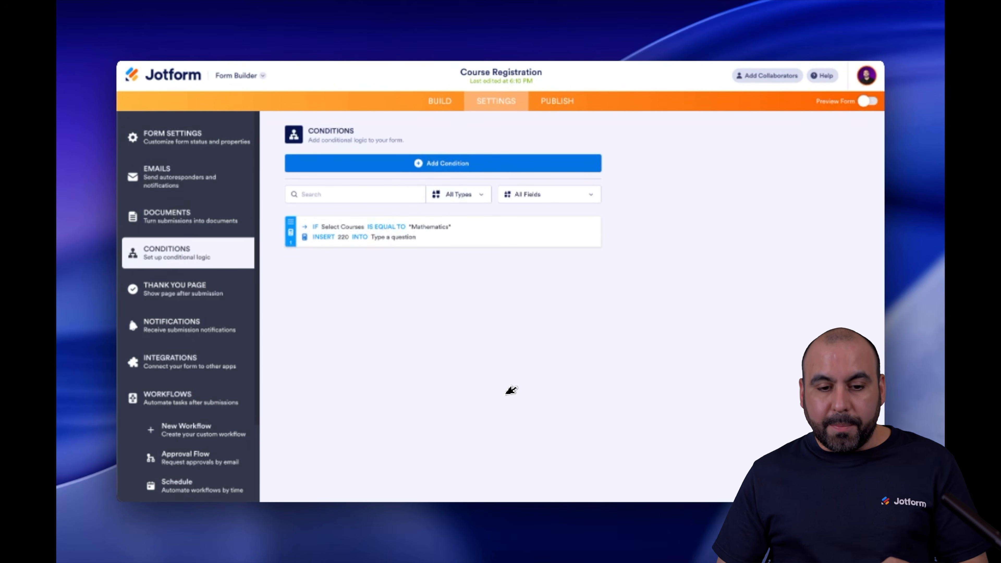
Step: Review the saved Mathematics condition's settings in Jotform, leave it without saving changes, and return to the form builder
mouse_move(485, 236)
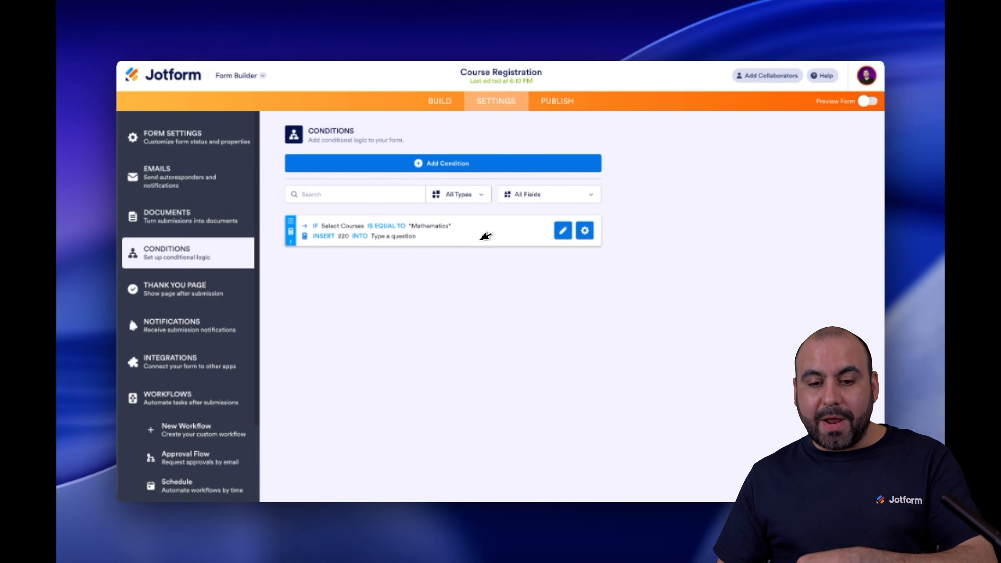
left_click(565, 231)
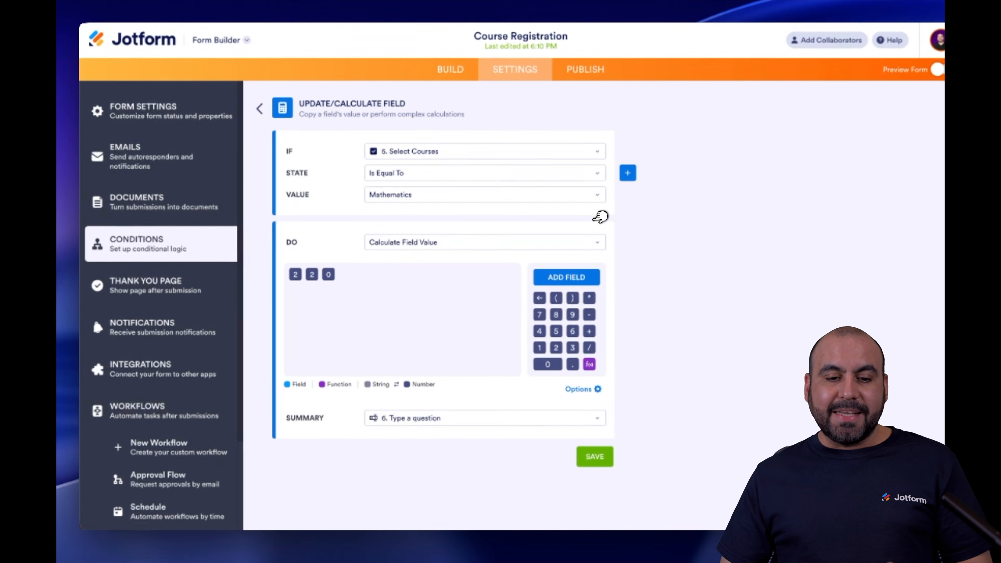
left_click(259, 108)
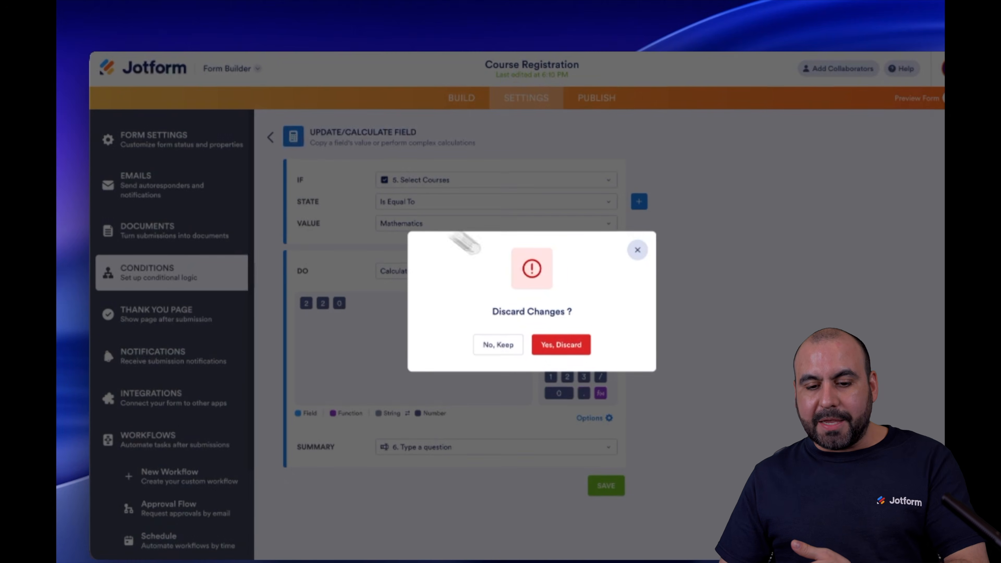
left_click(572, 345)
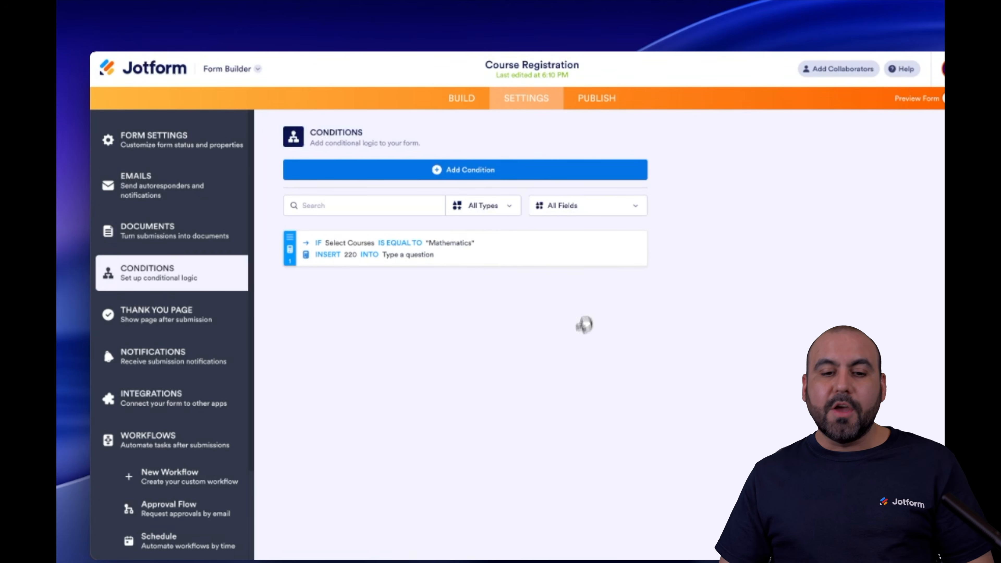
left_click(469, 99)
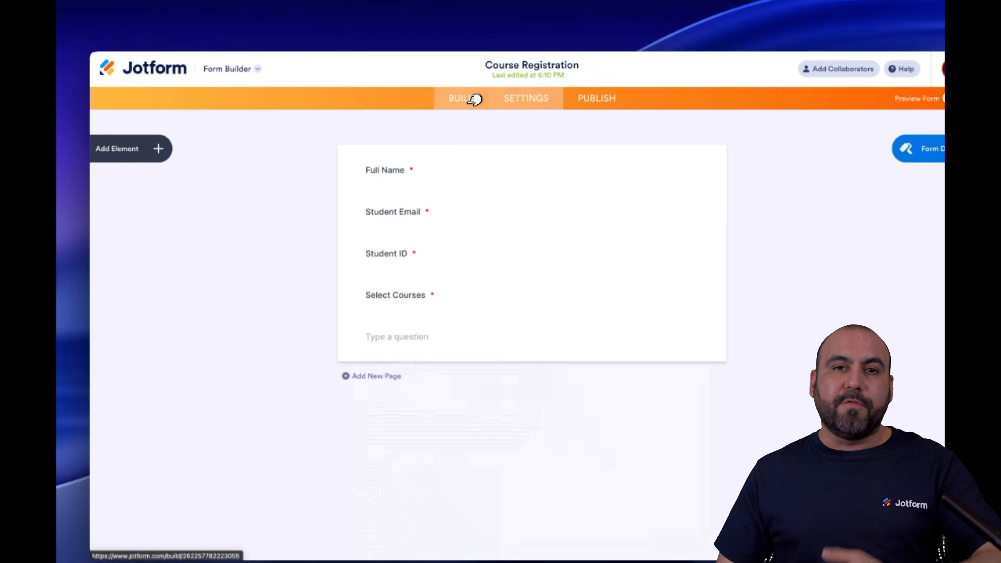
Step: Look over the registration form's fields, and switch to Canvas to leave the See course's People list for the Dashboard
scroll(487, 338, "down", 5)
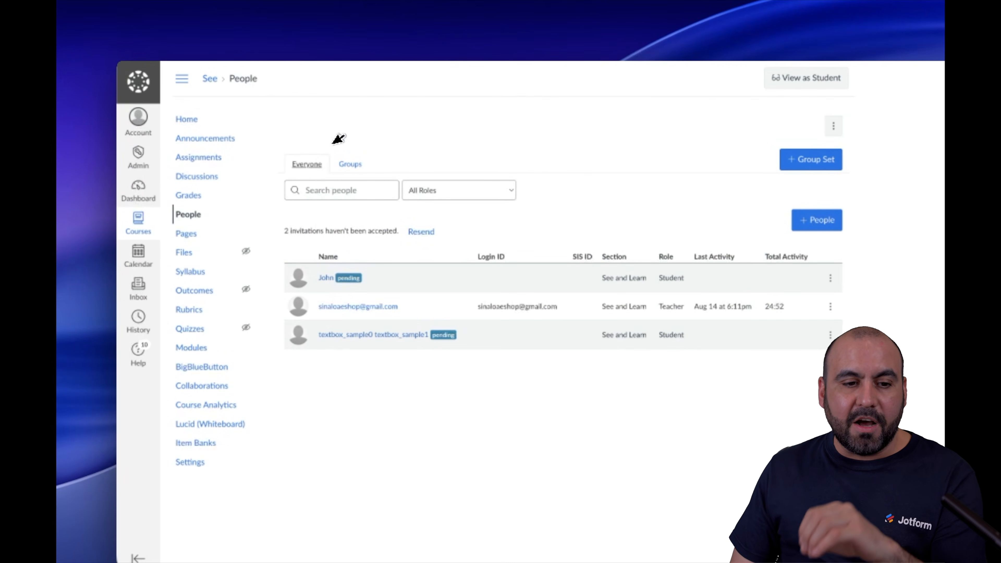
left_click(150, 124)
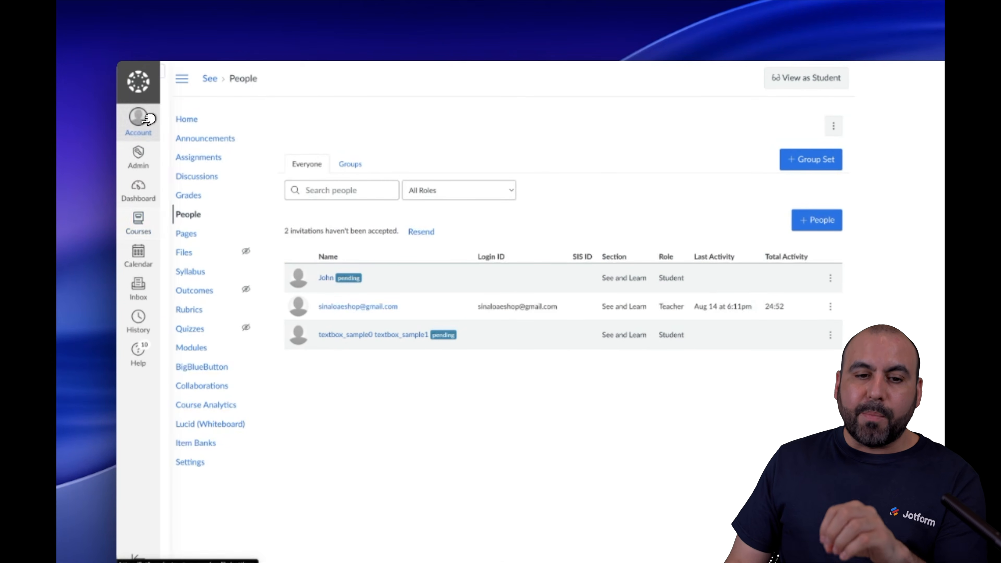
left_click(138, 190)
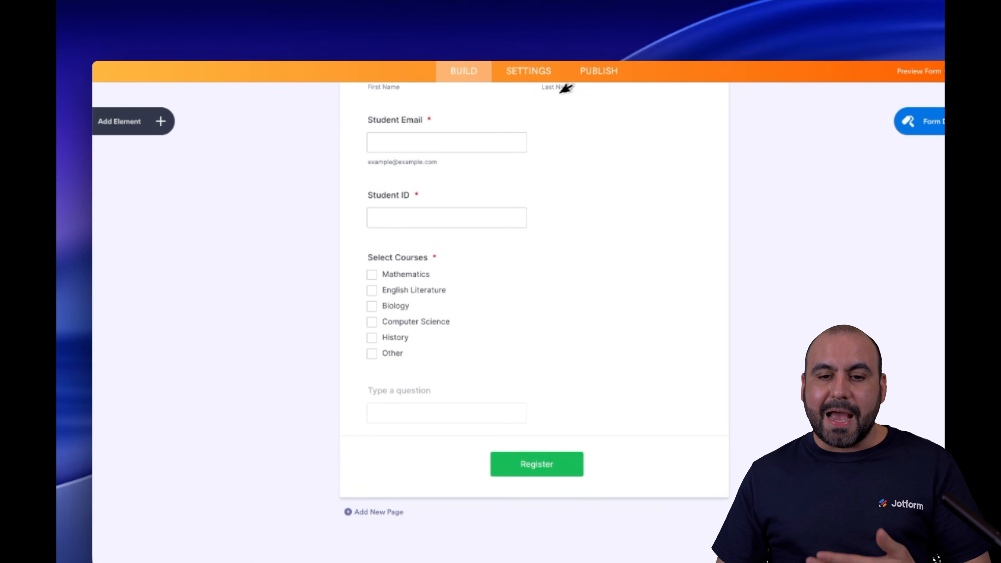
Step: In Jotform, add a Create Student action to the form's Canvas LMS integration and authenticate it with the Jotform account
scroll(567, 81, "up", 5)
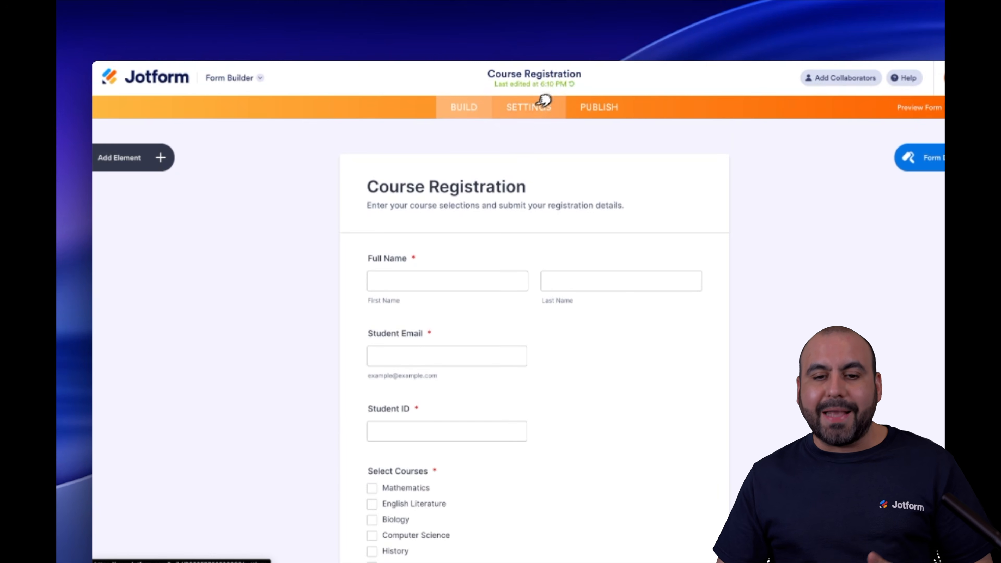
left_click(532, 85)
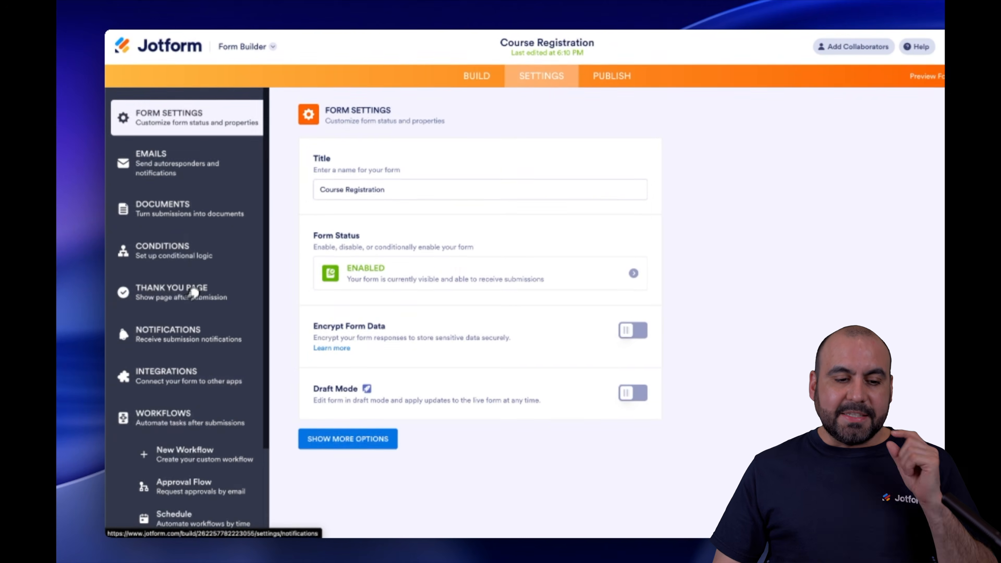
left_click(190, 382)
left_click(334, 222)
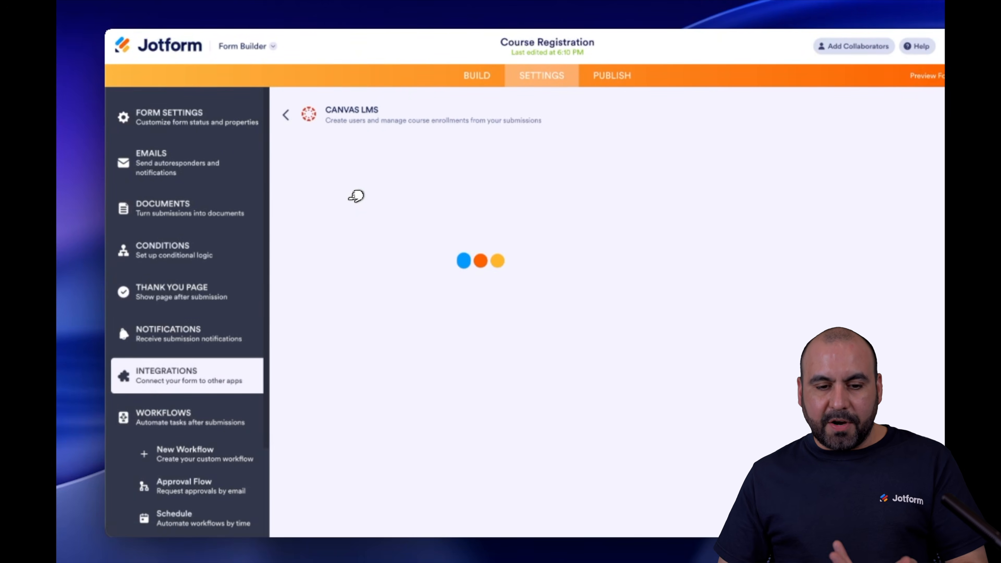
left_click(625, 145)
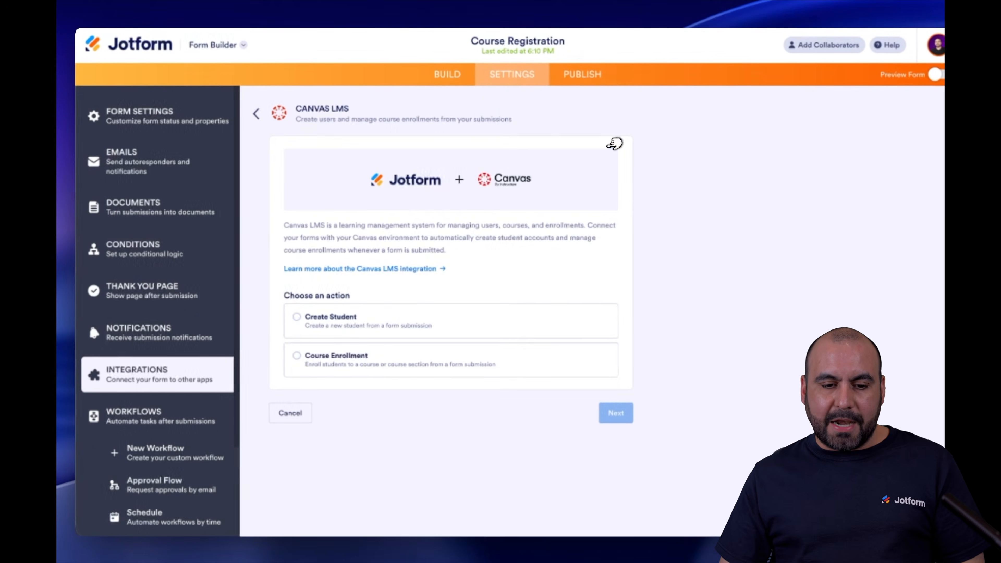
left_click(317, 315)
left_click(623, 412)
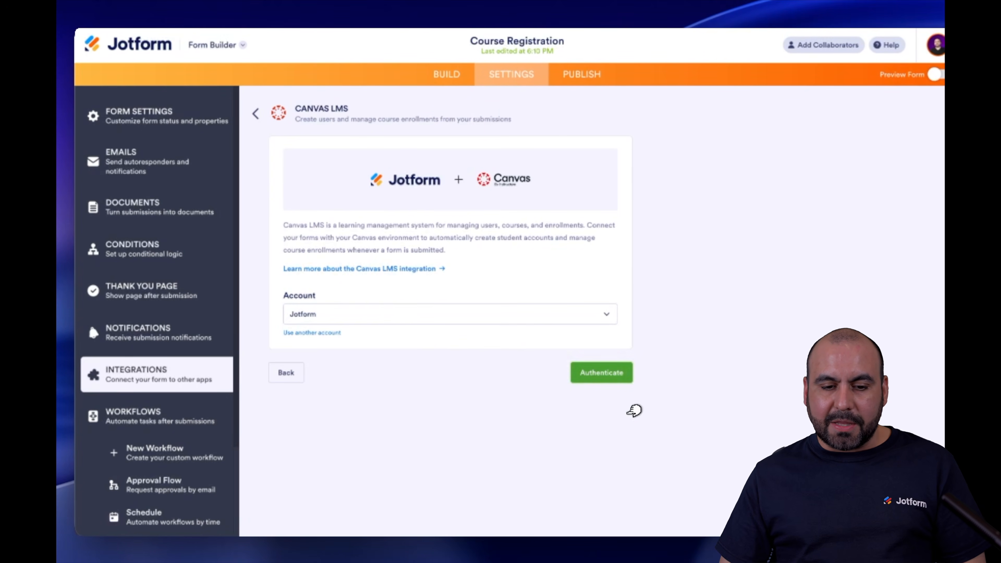
left_click(609, 371)
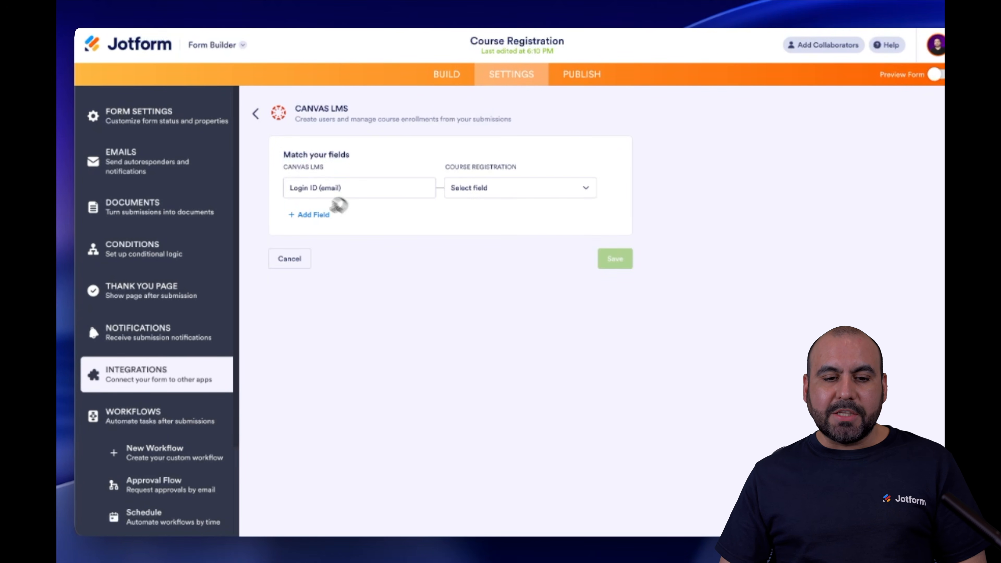
Step: Match Canvas's Login ID (email) to the form's Student Email field, save the action, and return to the form builder
left_click(551, 187)
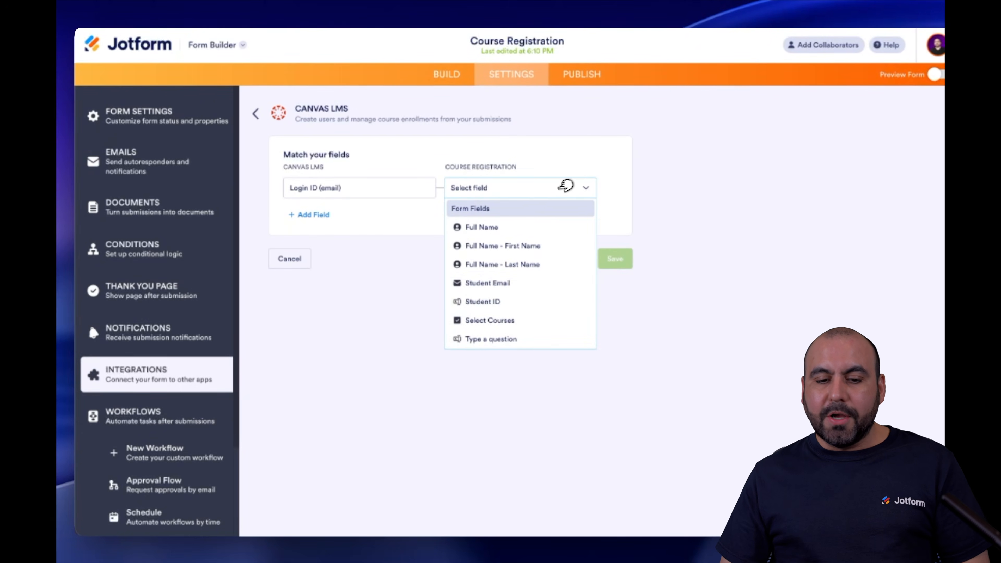
left_click(523, 278)
left_click(615, 258)
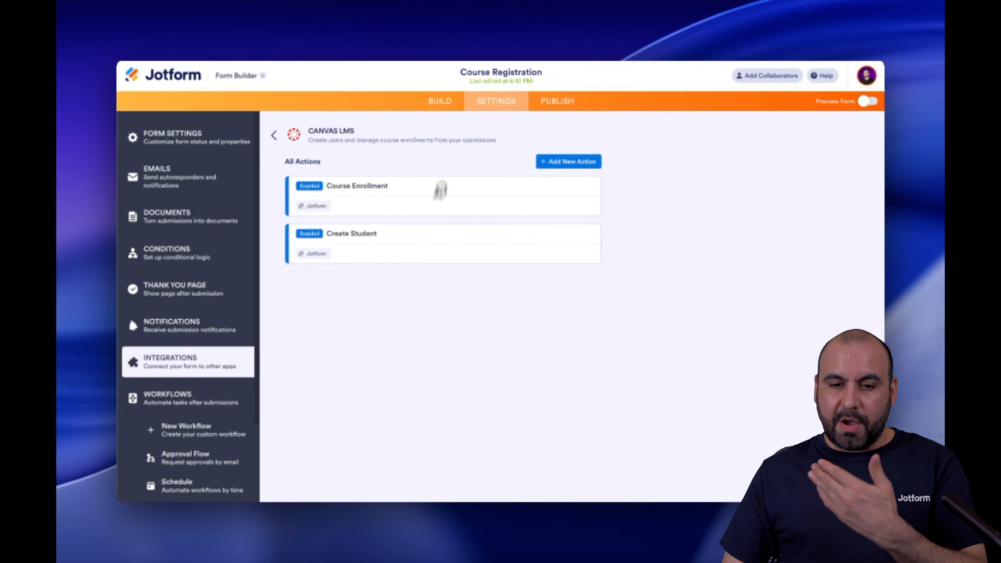
left_click(444, 105)
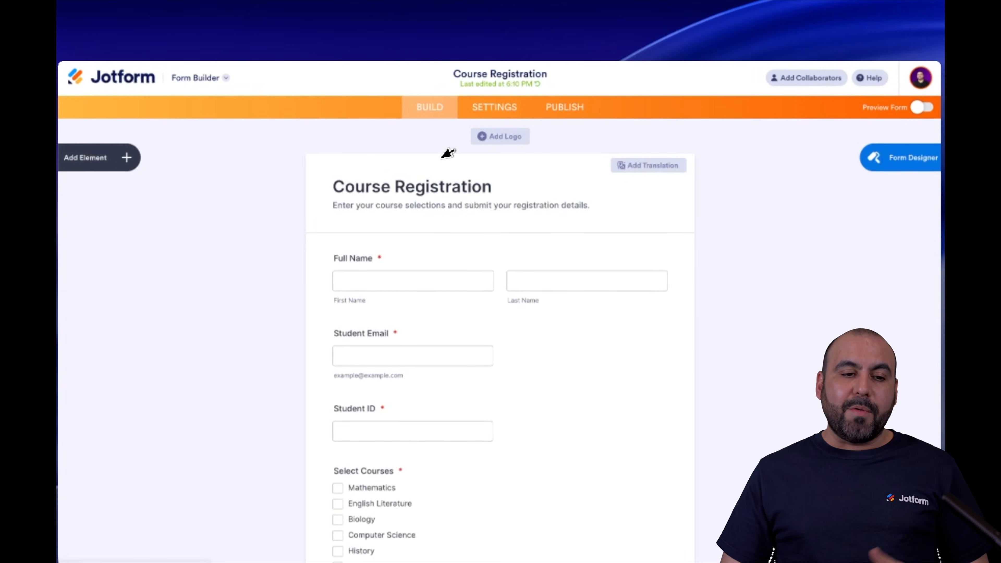